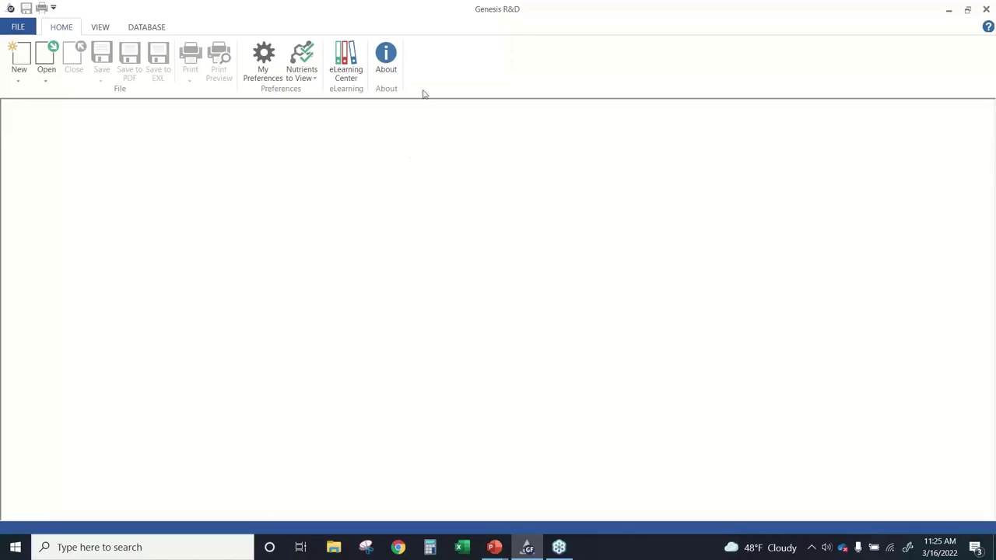
Step: Search the ingredients for "apple usda" and open the USDA ingredient "apple, fresh, small, 2 3/4""
{"action": "left_click", "coordinate": [47, 68]}
{"action": "left_click", "coordinate": [61, 107]}
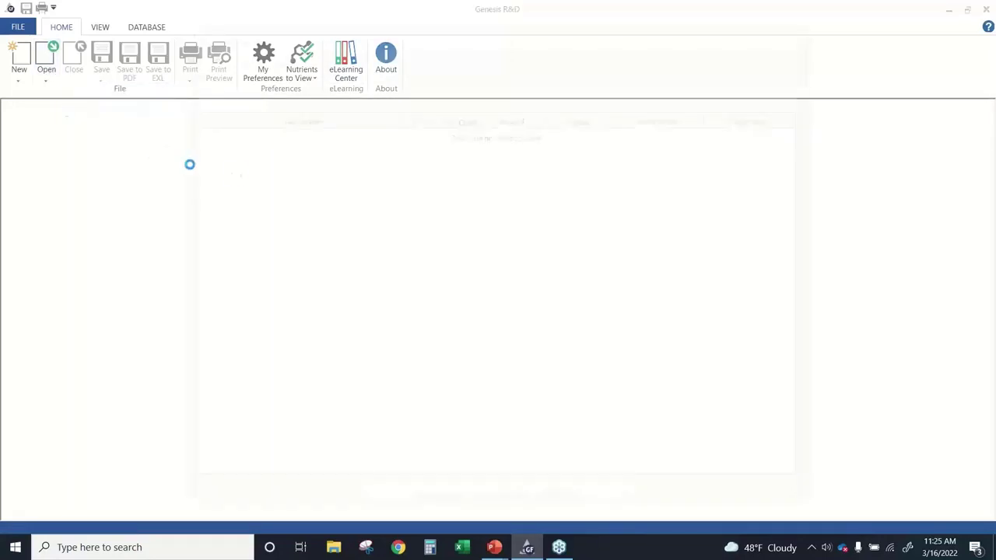
{"action": "type", "text": "apple"}
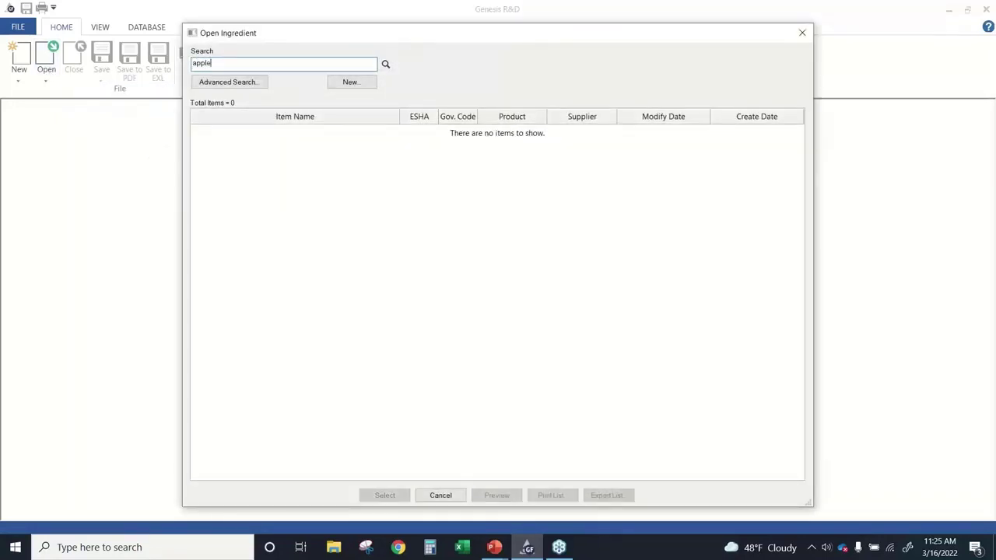
{"action": "type", "text": " usda"}
{"action": "key", "text": "Return"}
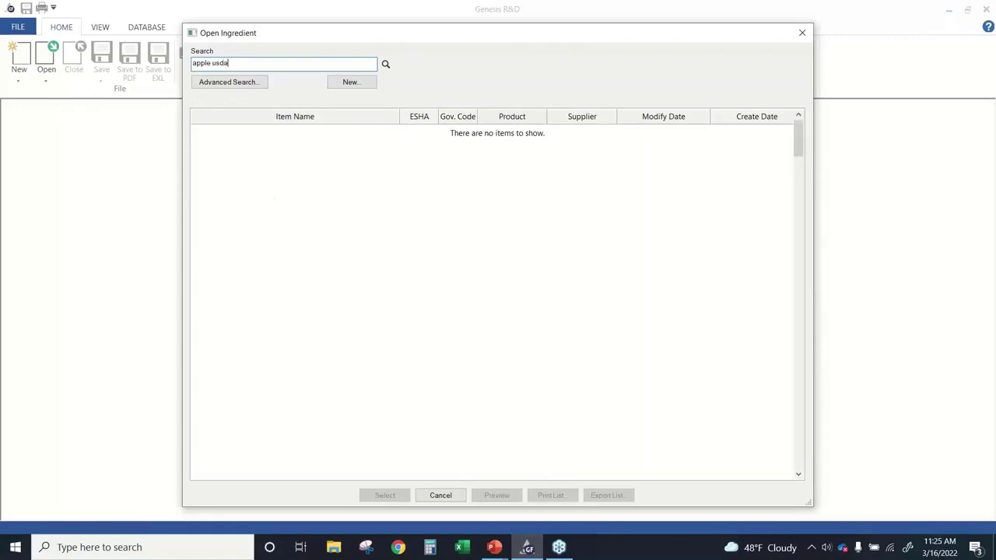
{"action": "key", "text": "Return"}
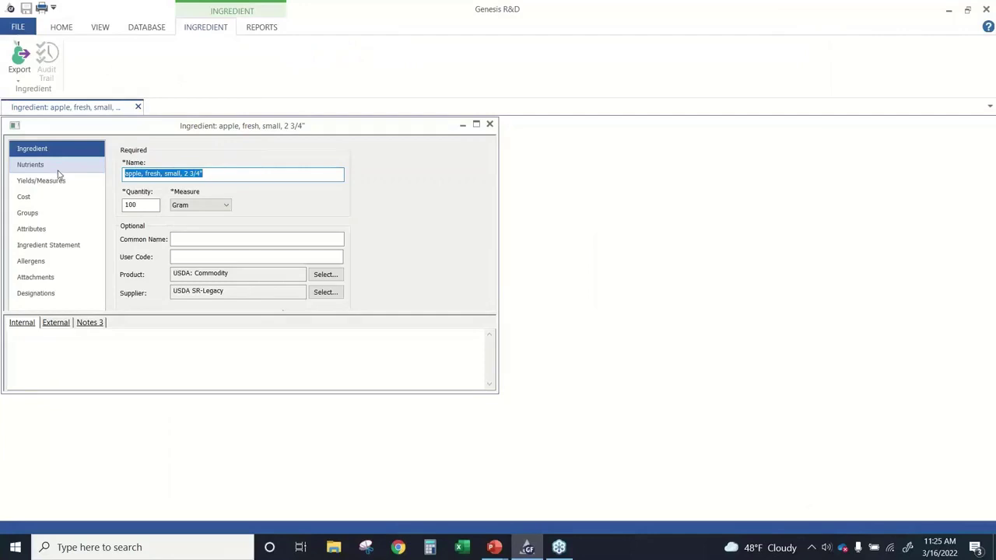
Step: Enlarge the apple ingredient window, examine its total and added sugar values among the nutrients, and close the ingredient
{"action": "left_click_drag", "start_coordinate": [159, 393], "coordinate": [150, 516]}
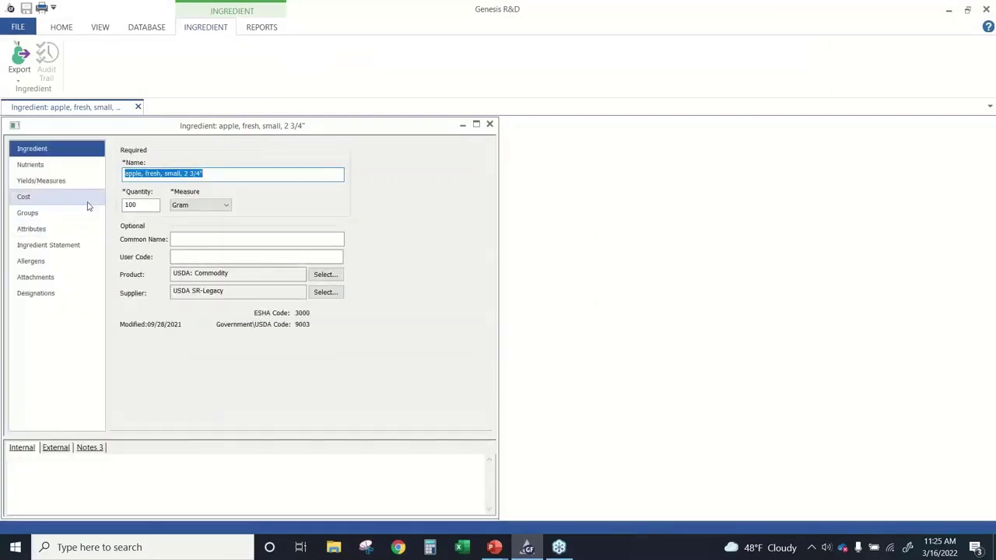
{"action": "left_click", "coordinate": [52, 163]}
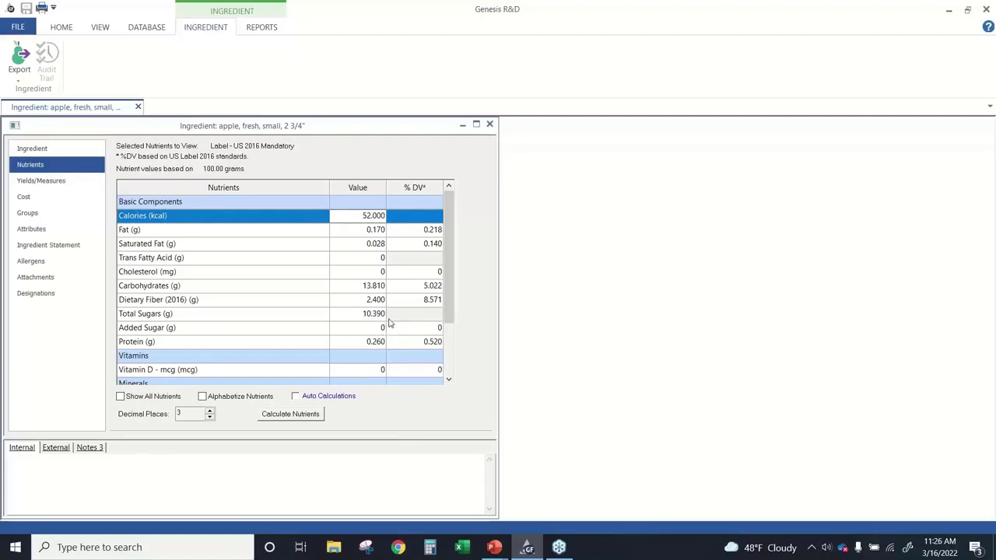
{"action": "left_click", "coordinate": [490, 125]}
{"action": "left_click", "coordinate": [46, 62]}
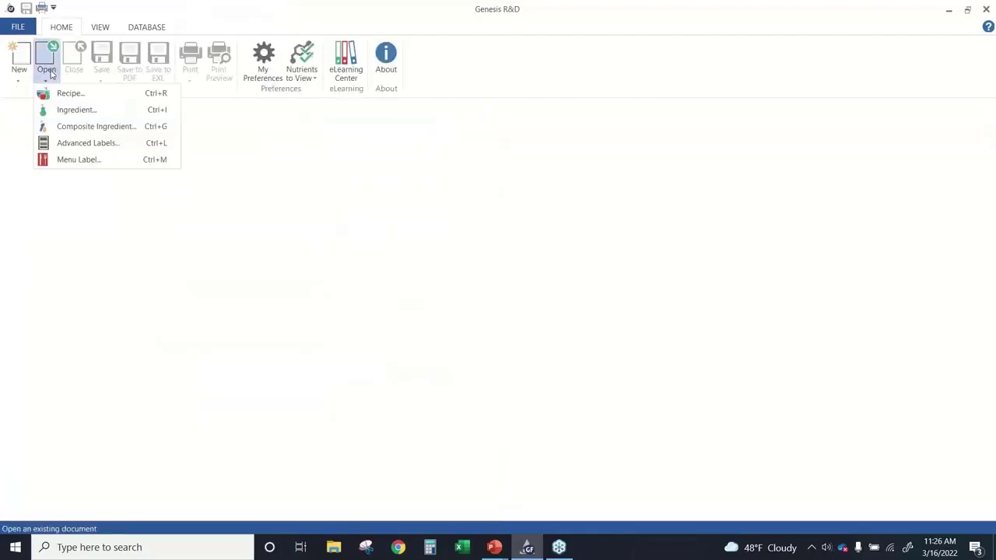
{"action": "left_click", "coordinate": [56, 93]}
{"action": "type", "text": "ho"}
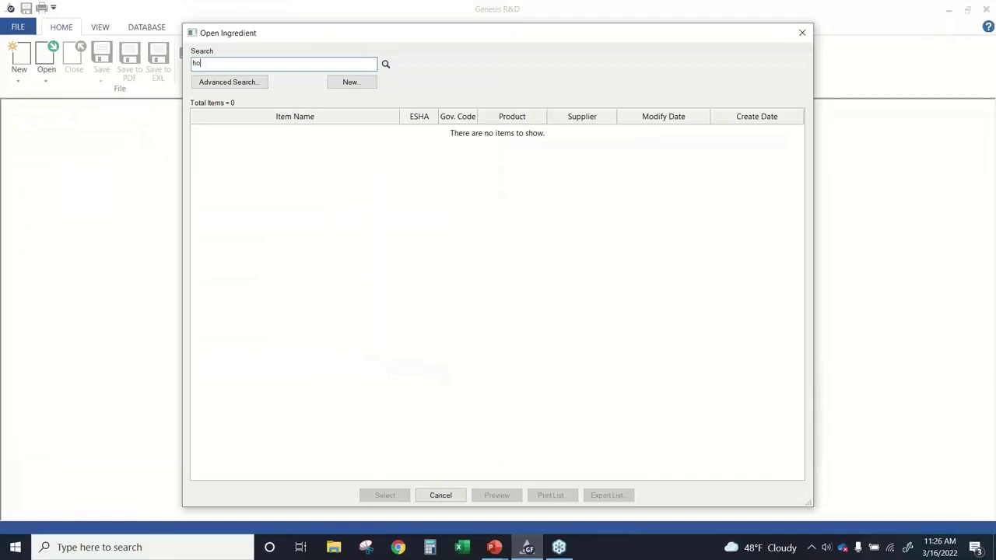
{"action": "type", "text": "oneey"}
{"action": "key", "text": "Return"}
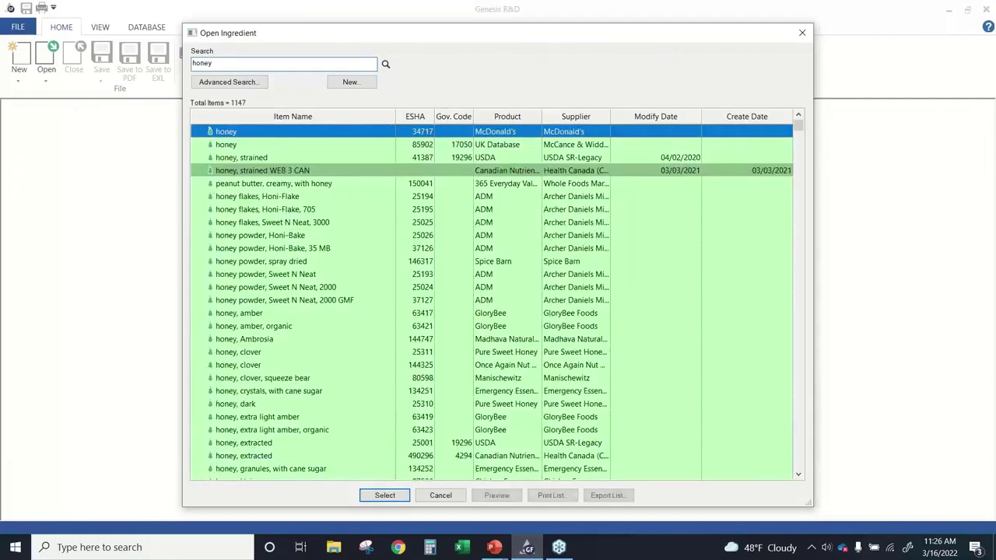
{"action": "key", "text": "Return"}
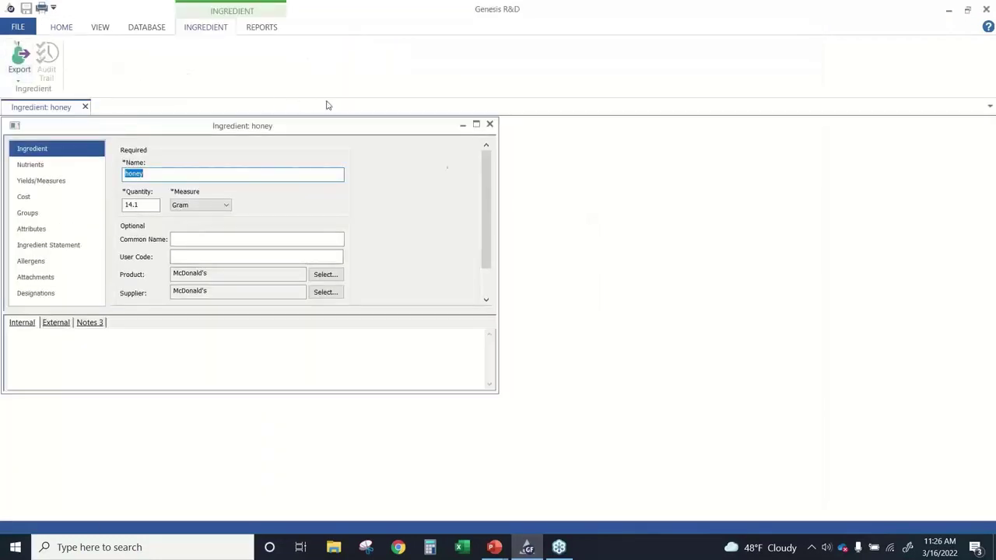
{"action": "left_click", "coordinate": [489, 125]}
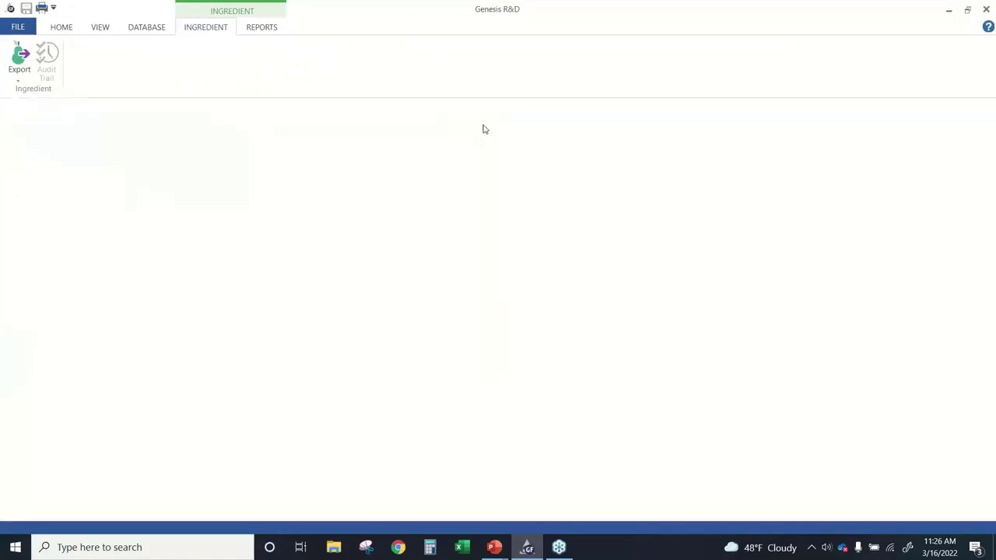
Step: Search the ingredients for "honey usda" and open the USDA ingredient "honey, strained"
{"action": "left_click", "coordinate": [46, 71]}
{"action": "left_click", "coordinate": [70, 109]}
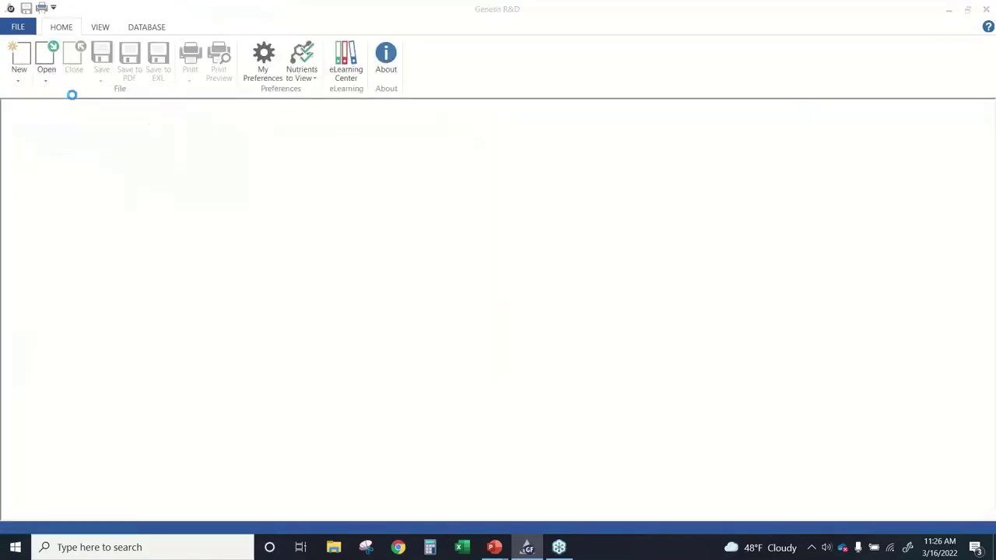
{"action": "type", "text": "honey usd"}
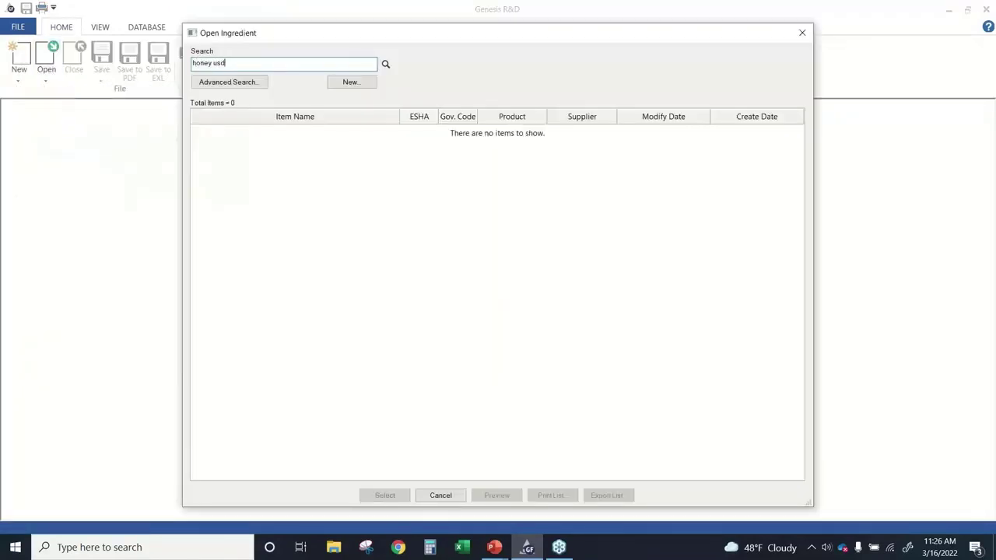
{"action": "type", "text": "a"}
{"action": "key", "text": "Return"}
{"action": "key", "text": "Return"}
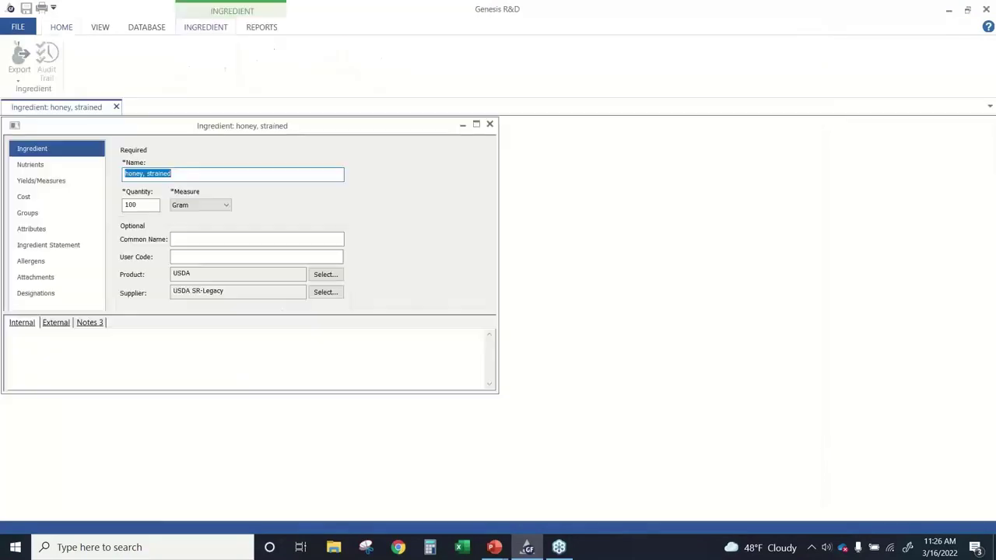
Step: Enlarge the honey ingredient window, compare its total and added sugar values among the nutrients, and close the ingredient
{"action": "left_click_drag", "start_coordinate": [98, 397], "coordinate": [84, 511]}
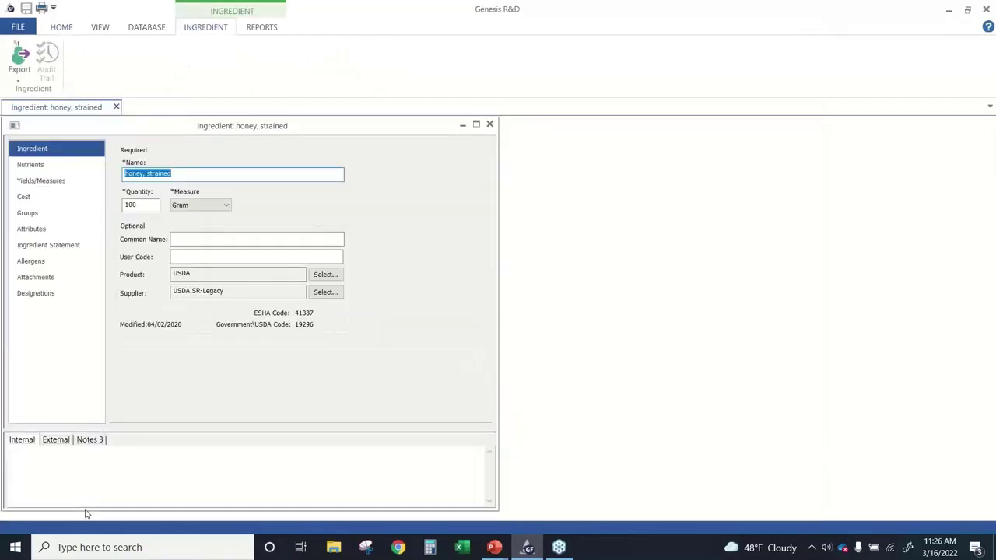
{"action": "left_click", "coordinate": [55, 165]}
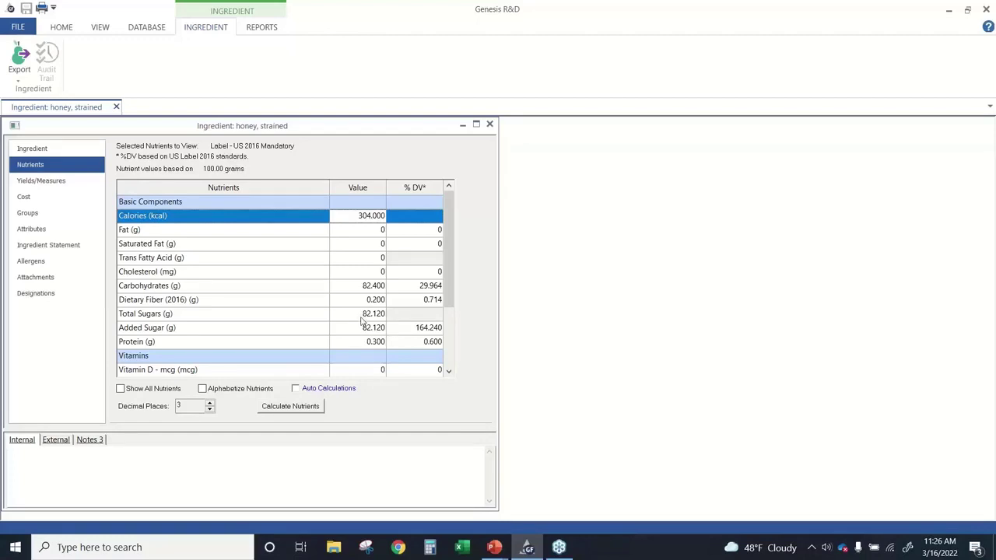
{"action": "left_click", "coordinate": [490, 124]}
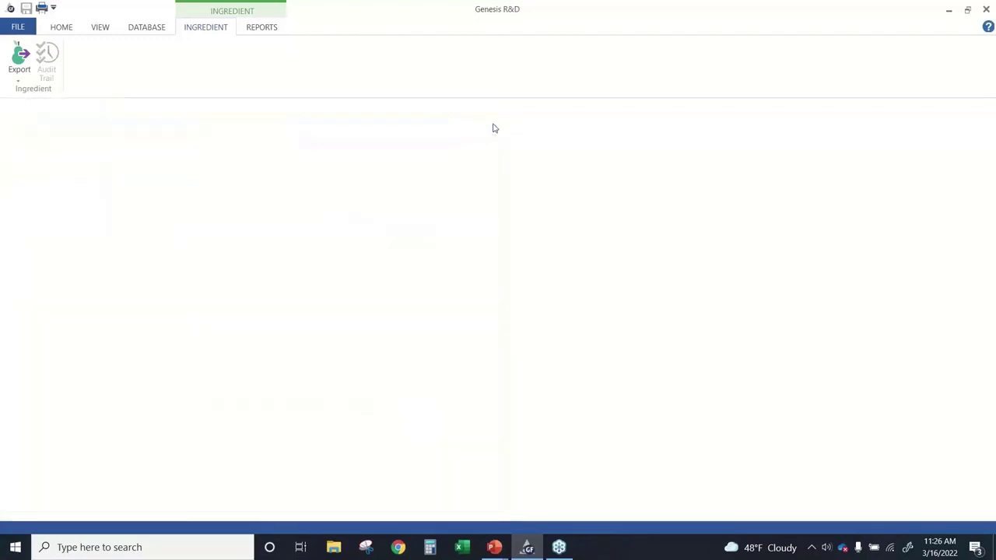
Step: Search the ingredients for "web choc milk" and open "WEB milk, 2%, chocolate, with vitamins A & D"
{"action": "left_click", "coordinate": [47, 70]}
{"action": "left_click", "coordinate": [69, 110]}
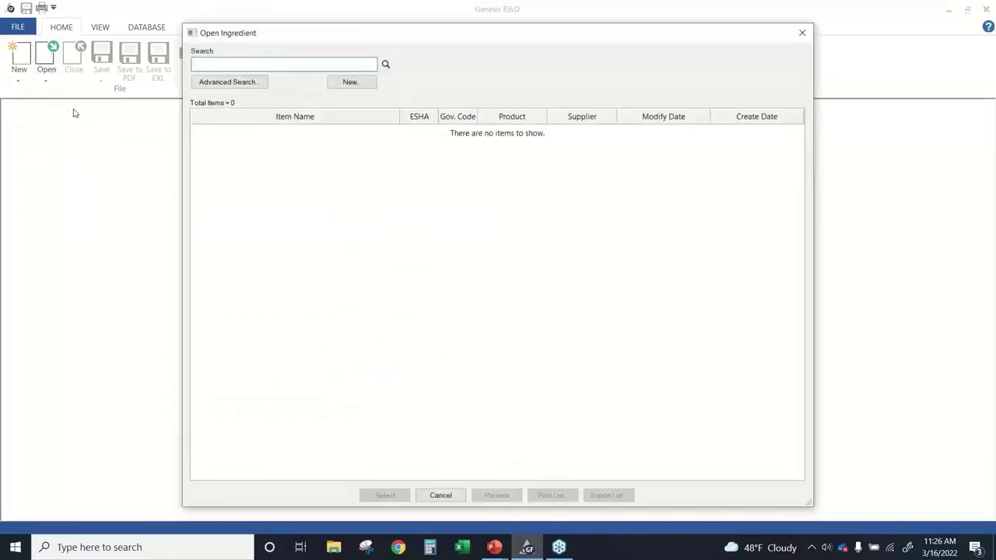
{"action": "type", "text": "web choc milk"}
{"action": "key", "text": "Return"}
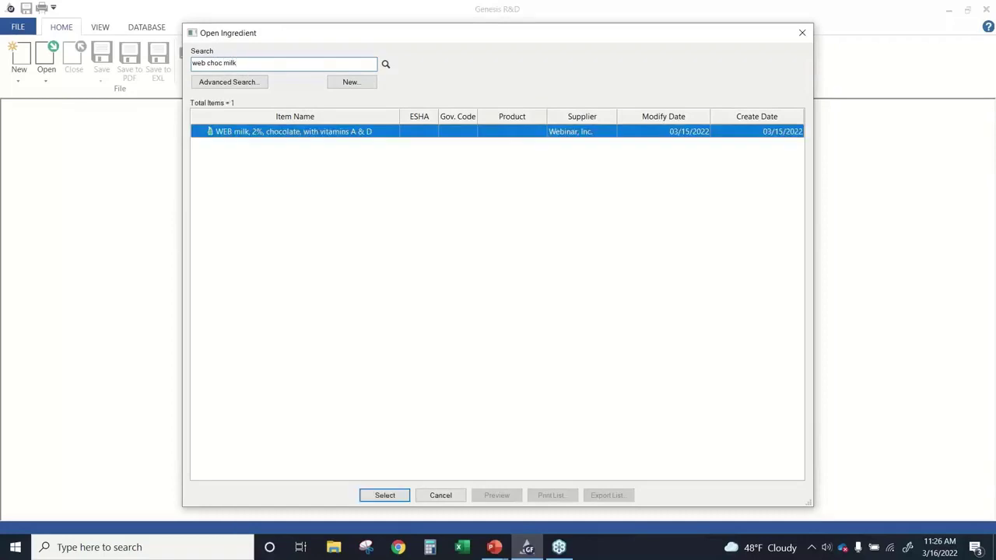
{"action": "key", "text": "Return"}
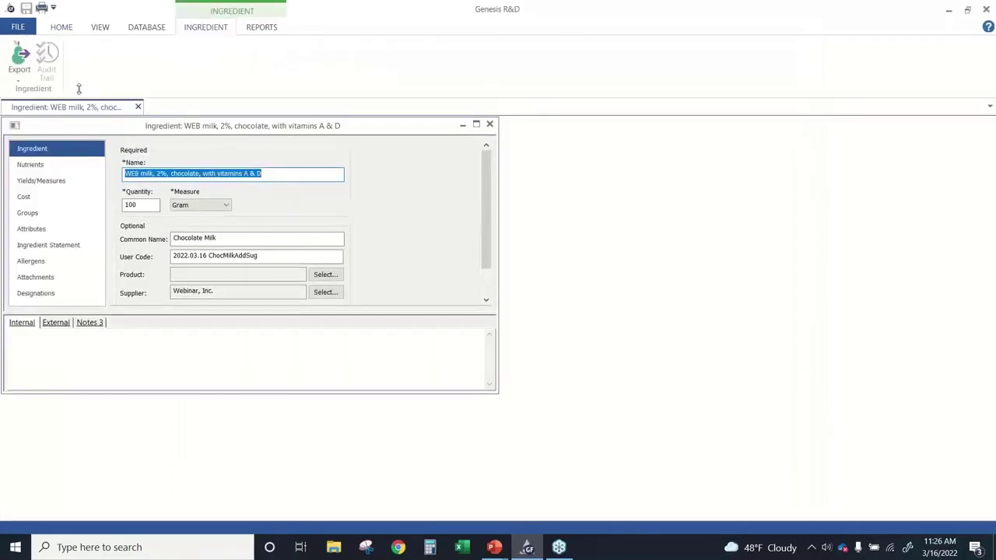
Step: Examine the chocolate milk's sugar values and its full nutrient list, return to the label nutrients only, and close the ingredient
{"action": "left_click", "coordinate": [52, 170]}
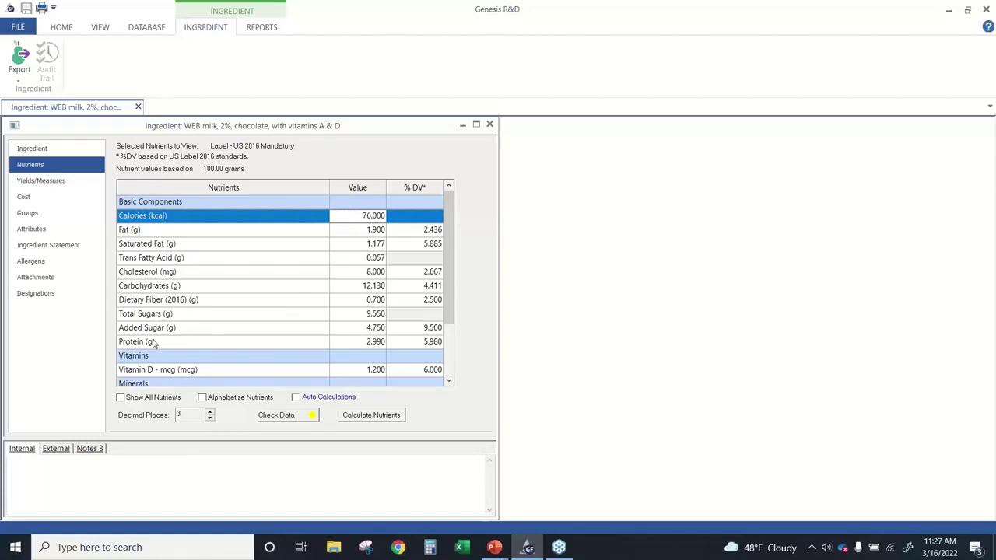
{"action": "left_click", "coordinate": [121, 398]}
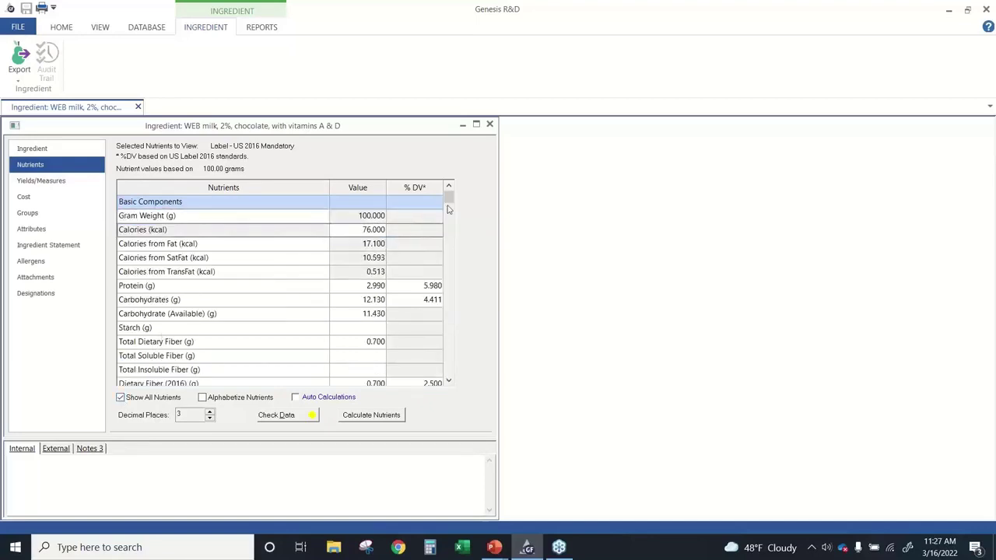
{"action": "mouse_move", "coordinate": [456, 205]}
{"action": "left_mouse_down"}
{"action": "mouse_move", "coordinate": [455, 328]}
{"action": "mouse_move", "coordinate": [454, 196]}
{"action": "left_mouse_up"}
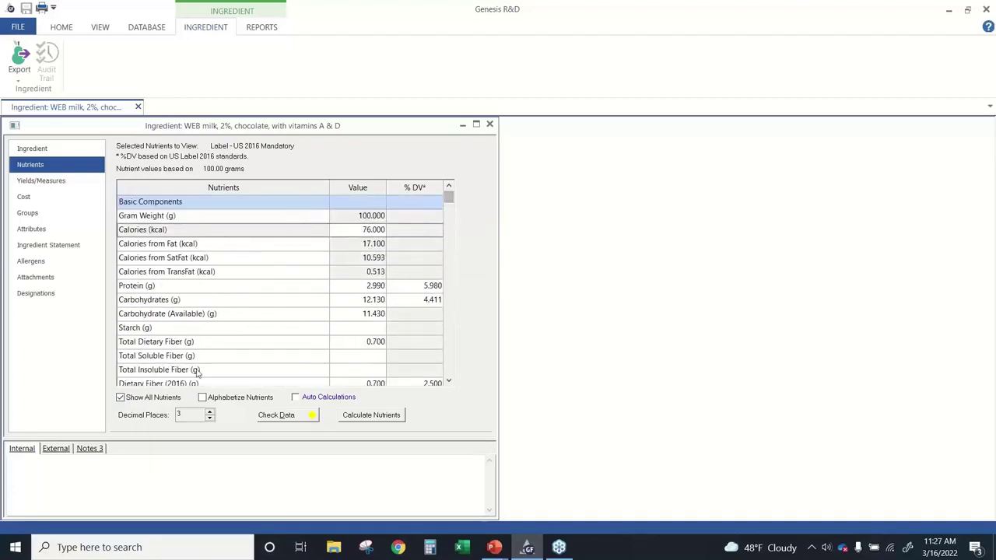
{"action": "left_click", "coordinate": [122, 398]}
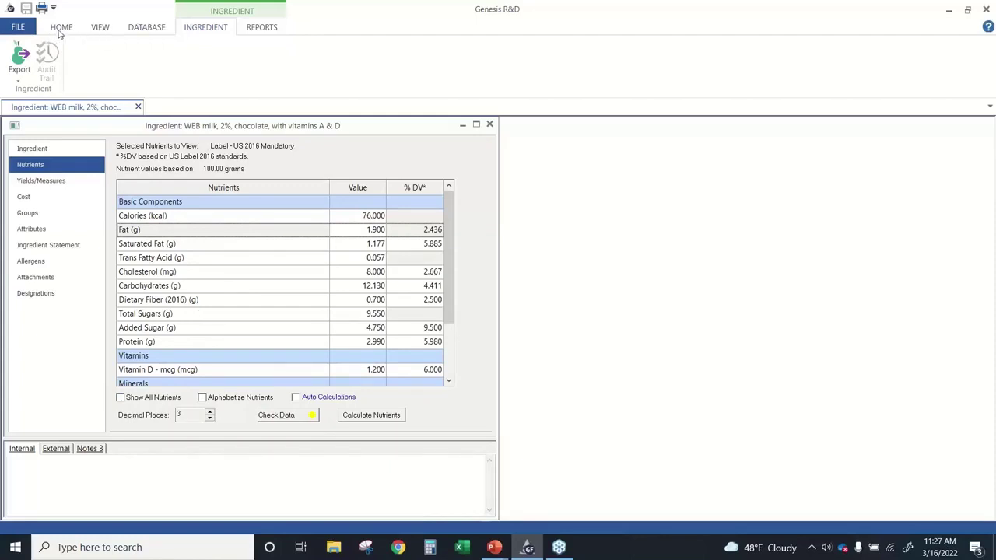
{"action": "left_click", "coordinate": [490, 125]}
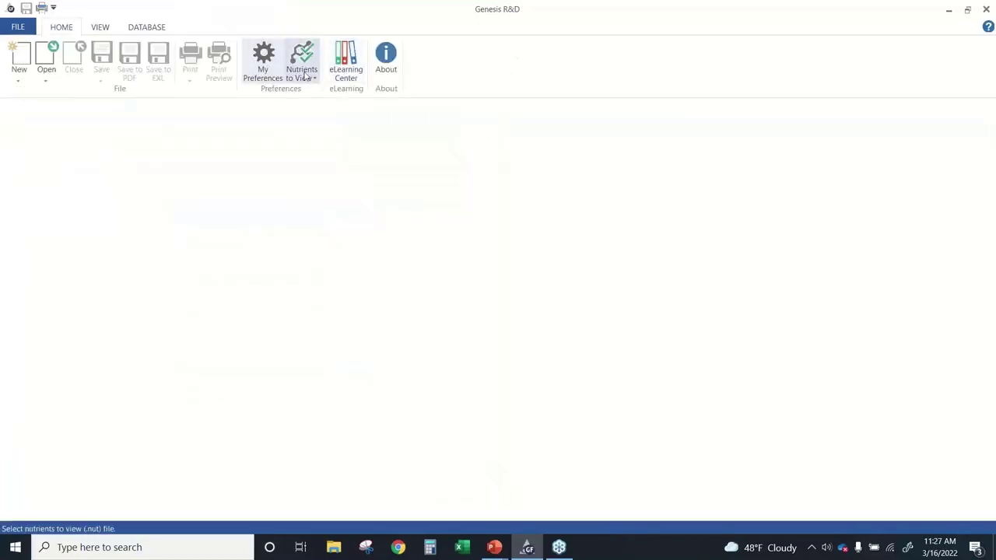
Step: Look through the available Nutrients to View sets, from the custom ones to the Canada, EU, Mexico and US label sets
{"action": "left_click", "coordinate": [306, 76]}
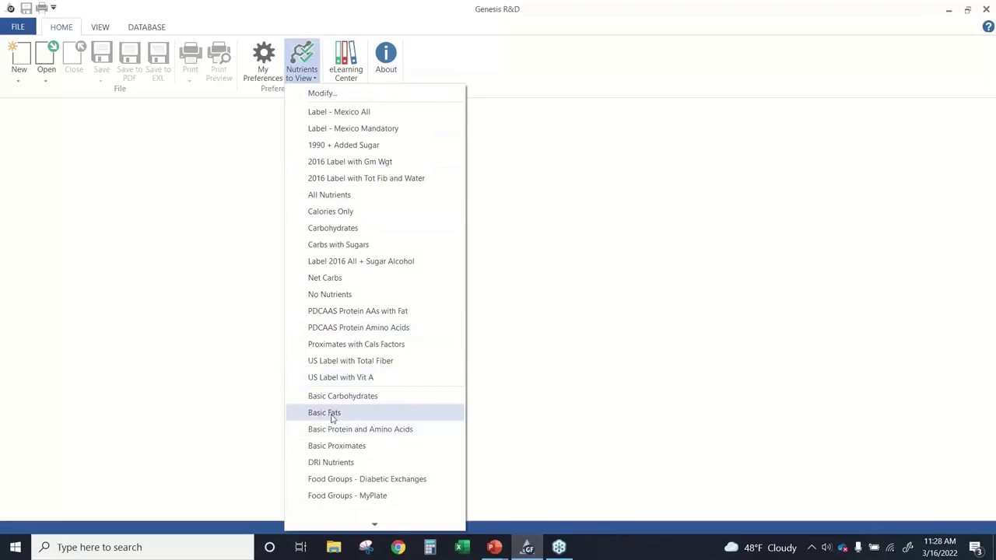
{"action": "mouse_move", "coordinate": [362, 525]}
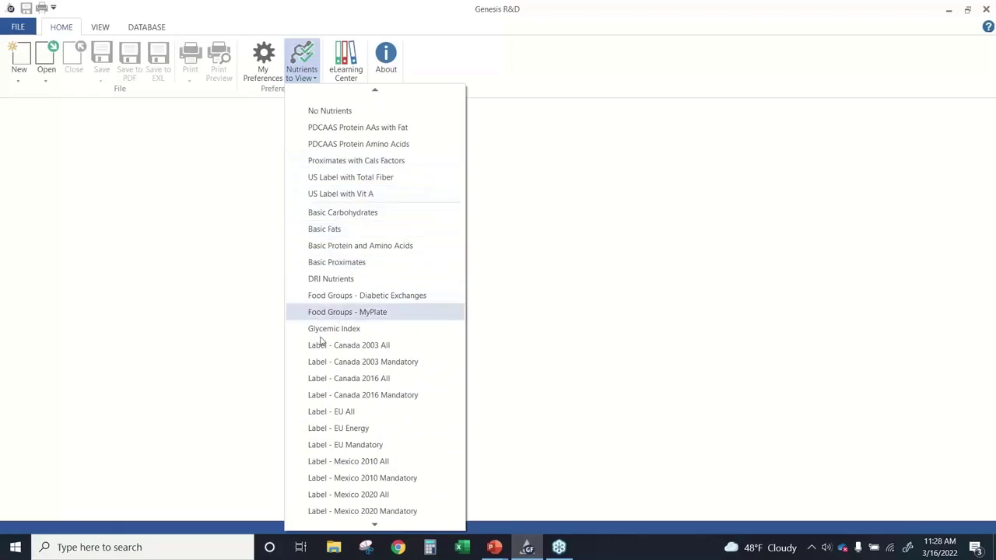
{"action": "scroll", "coordinate": [379, 527], "scroll_direction": "down", "scroll_amount": 4}
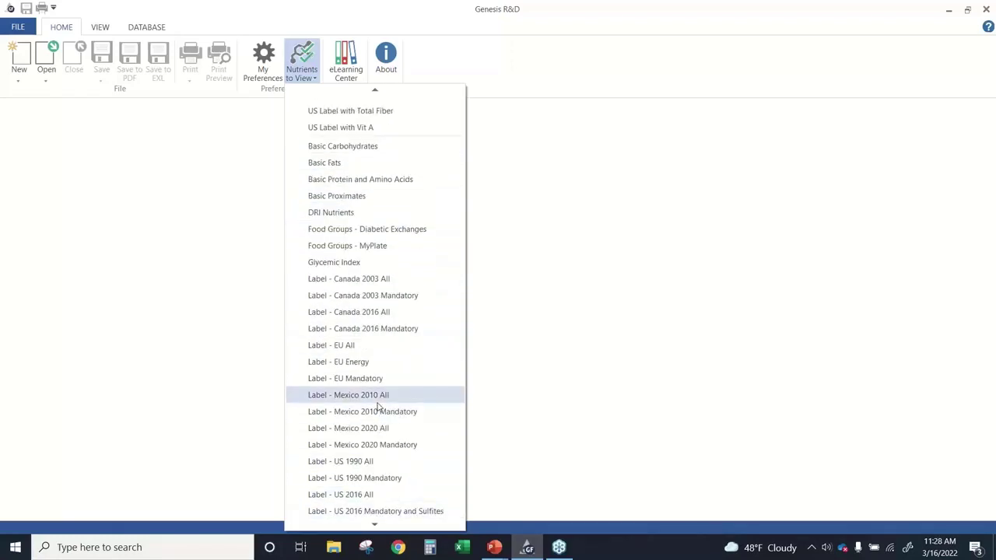
{"action": "scroll", "coordinate": [363, 524], "scroll_direction": "down", "scroll_amount": 4}
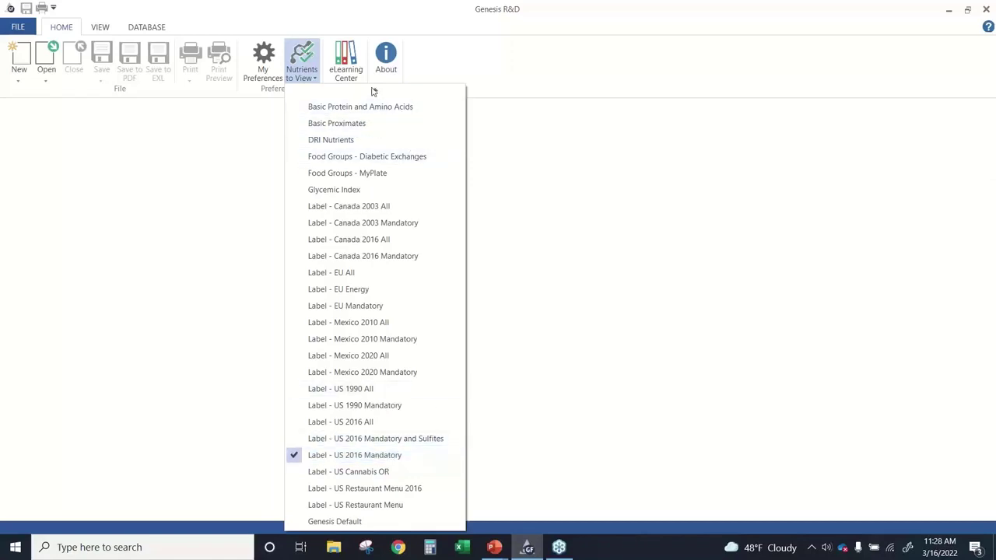
{"action": "mouse_move", "coordinate": [374, 92]}
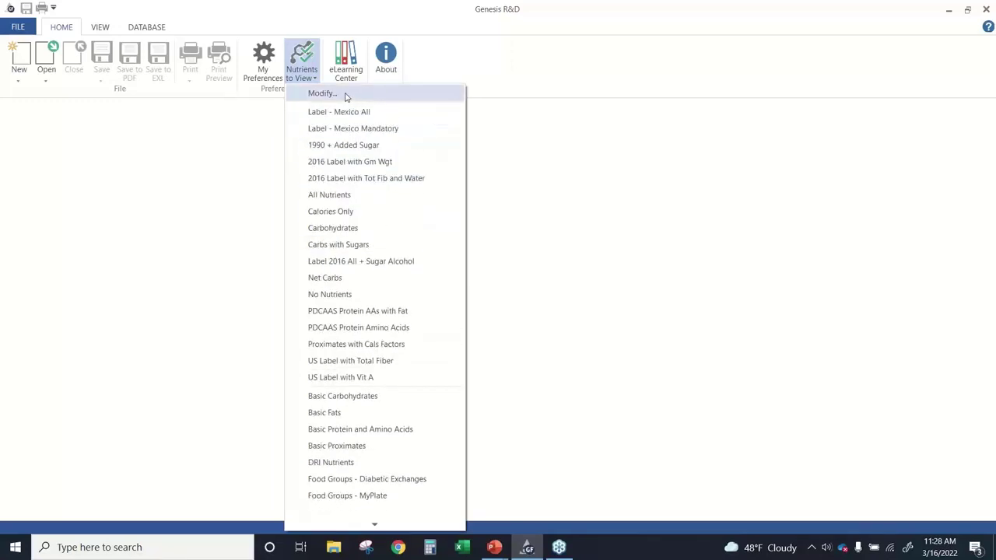
Step: Examine the Label - US 2016 Mandatory nutrient set and its available and selected nutrients, leaving both dialogs without changes
{"action": "left_click", "coordinate": [347, 96]}
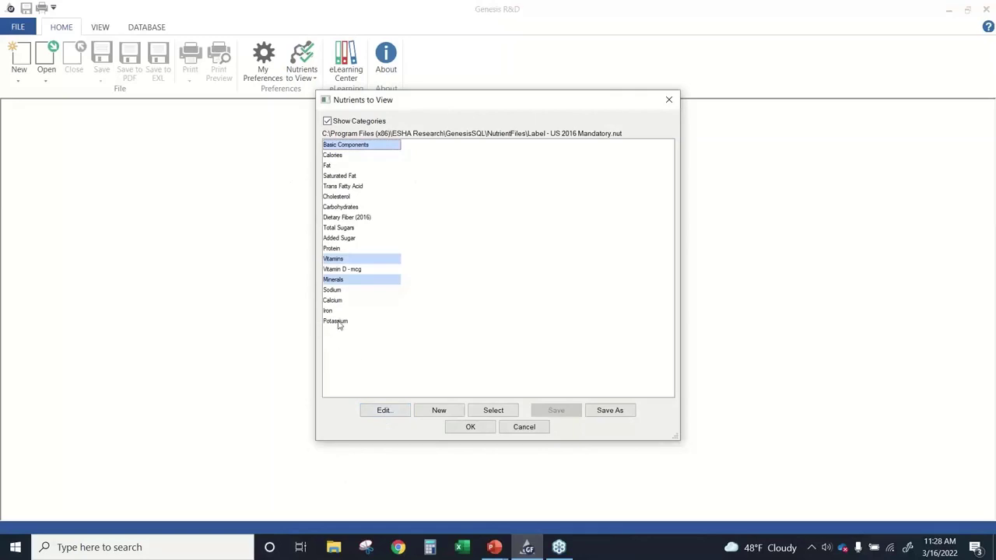
{"action": "left_click", "coordinate": [383, 414]}
{"action": "left_click_drag", "start_coordinate": [424, 114], "coordinate": [248, 121]}
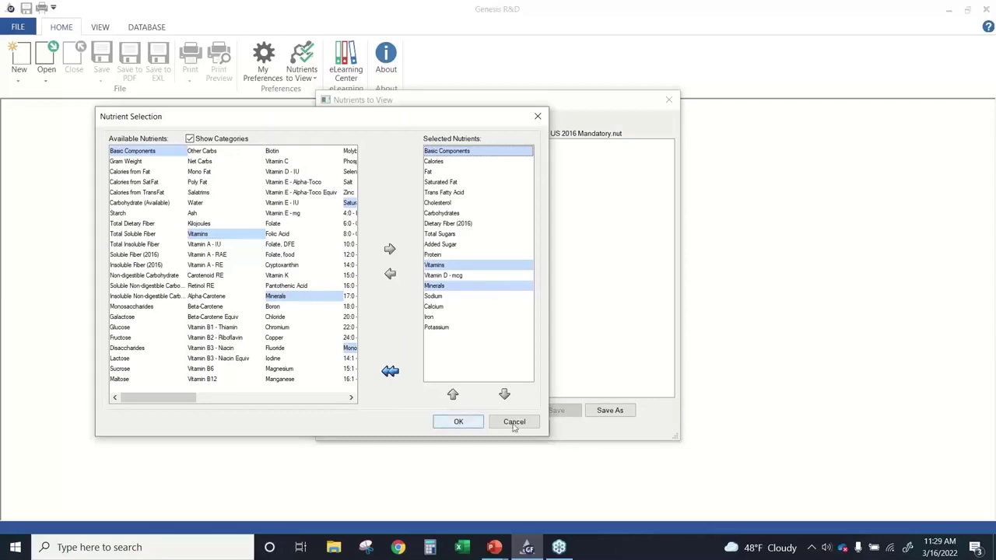
{"action": "left_click", "coordinate": [459, 422]}
{"action": "left_click", "coordinate": [508, 423]}
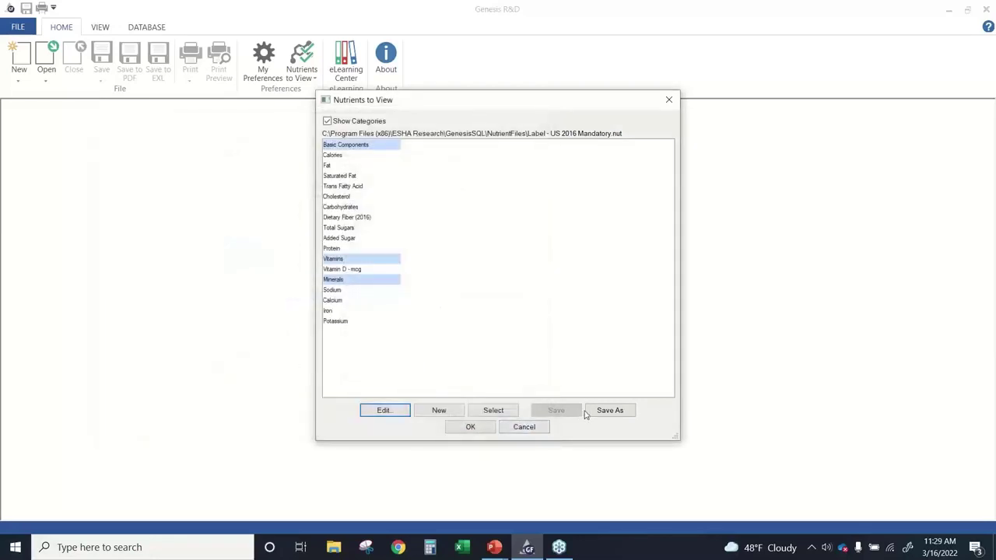
{"action": "left_click", "coordinate": [528, 428]}
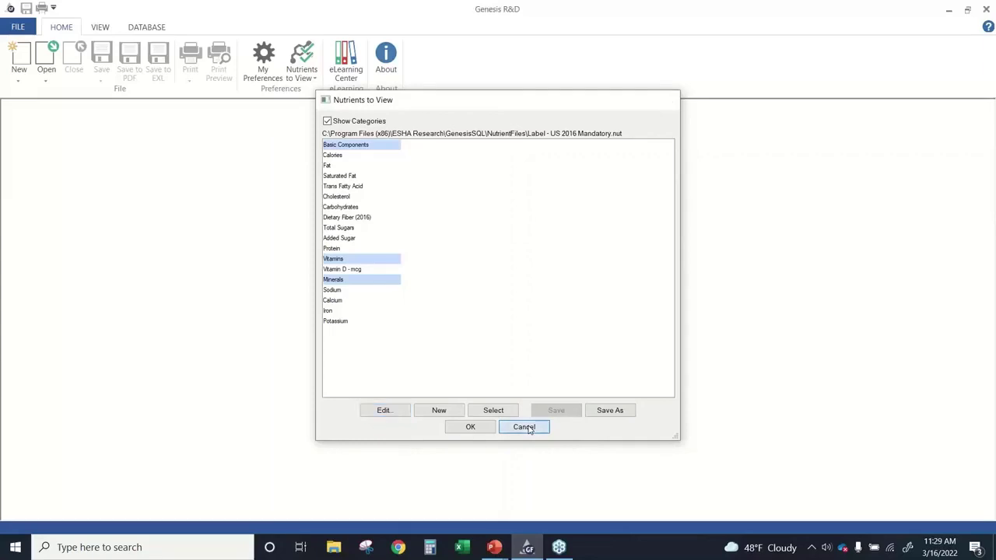
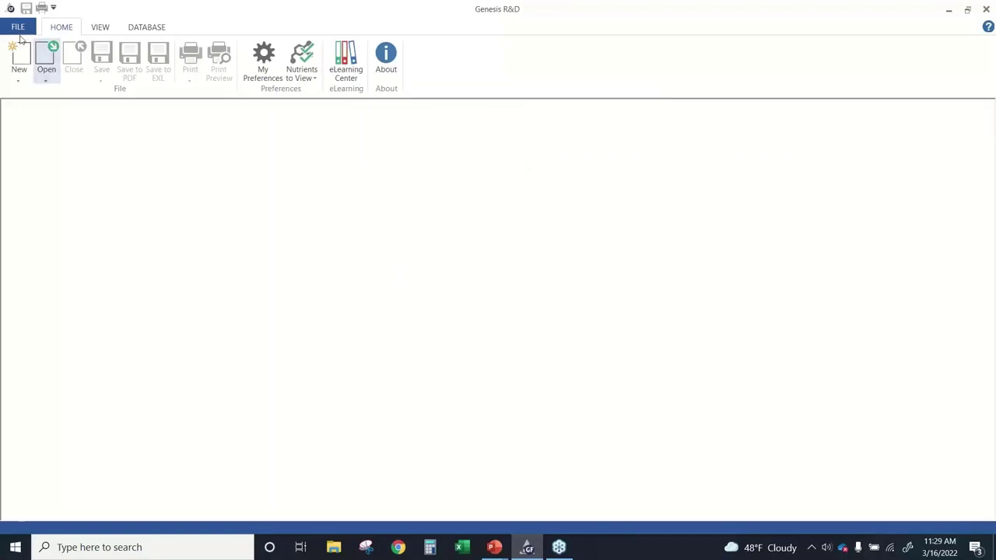
Step: Search the recipes for "2022 no add" and open "Web Gingersnap Cookies 2022.03 No Add Sug Data"
{"action": "left_click", "coordinate": [55, 74]}
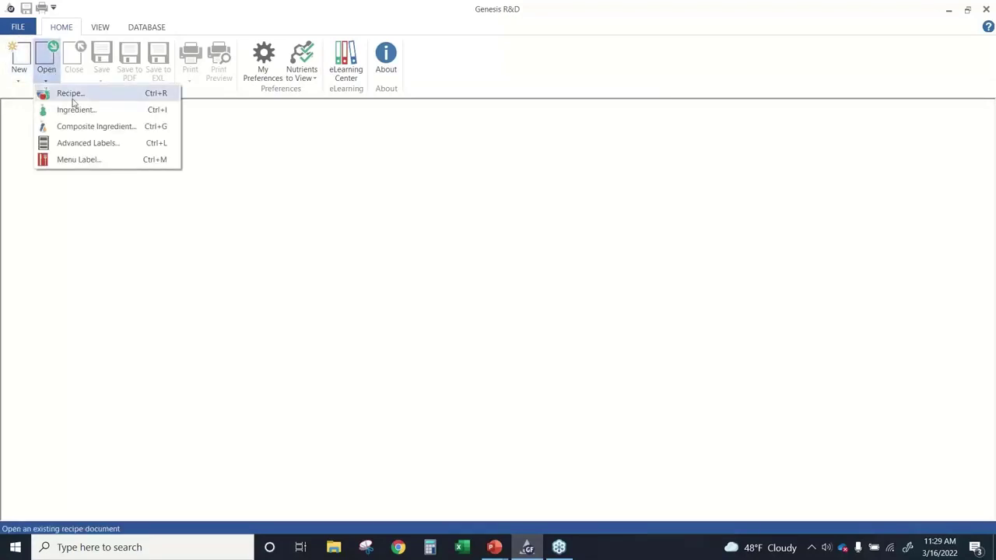
{"action": "left_click", "coordinate": [72, 94]}
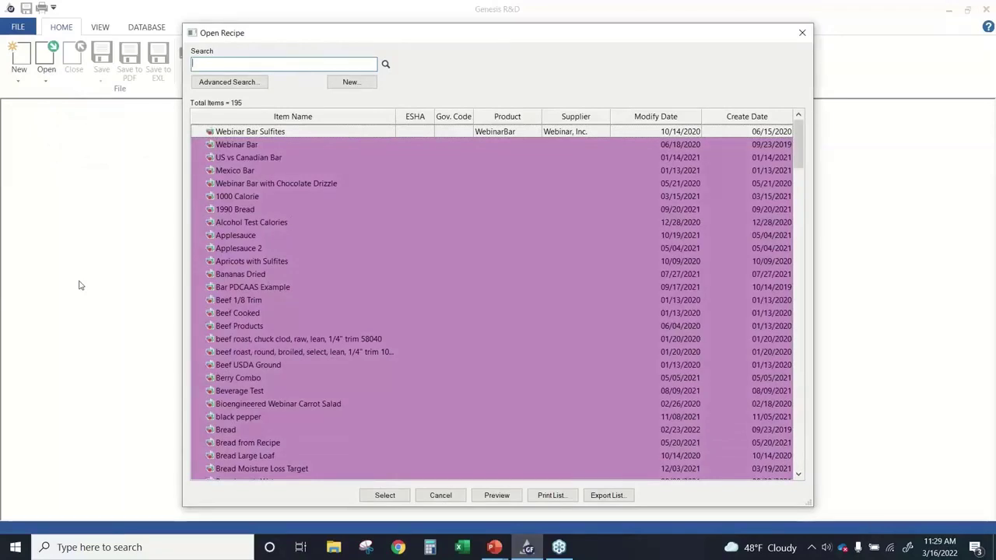
{"action": "type", "text": "2022 no add"}
{"action": "key", "text": "Return"}
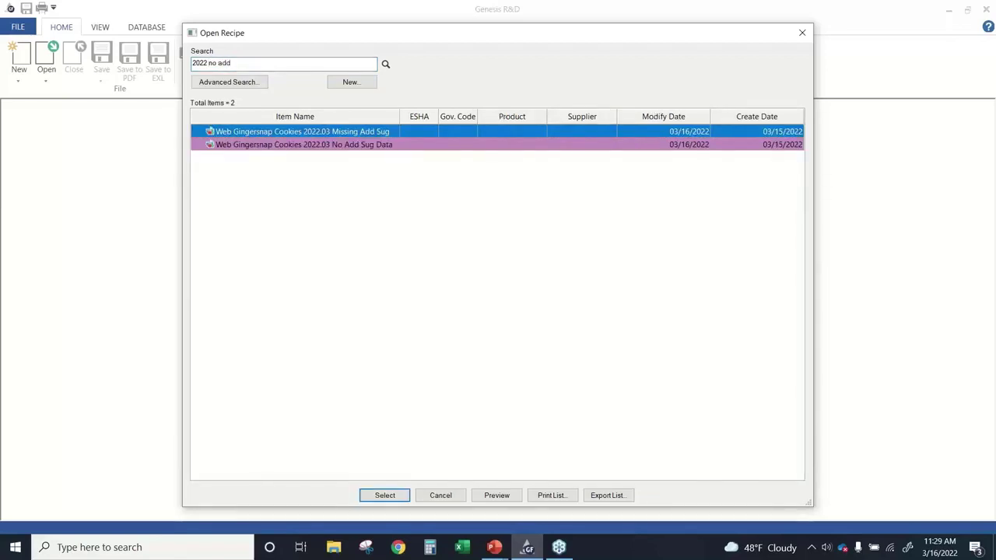
{"action": "left_click", "coordinate": [304, 144]}
{"action": "key", "text": "Return"}
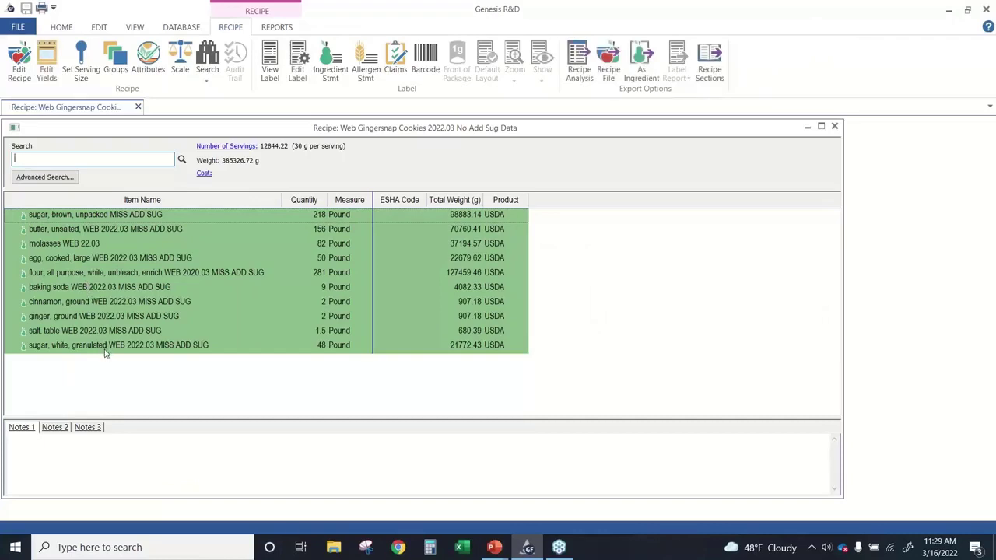
Step: View the recipe's Nutrition Facts label to examine the Added Sugars line, and close both the label and the recipe
{"action": "left_click", "coordinate": [268, 74]}
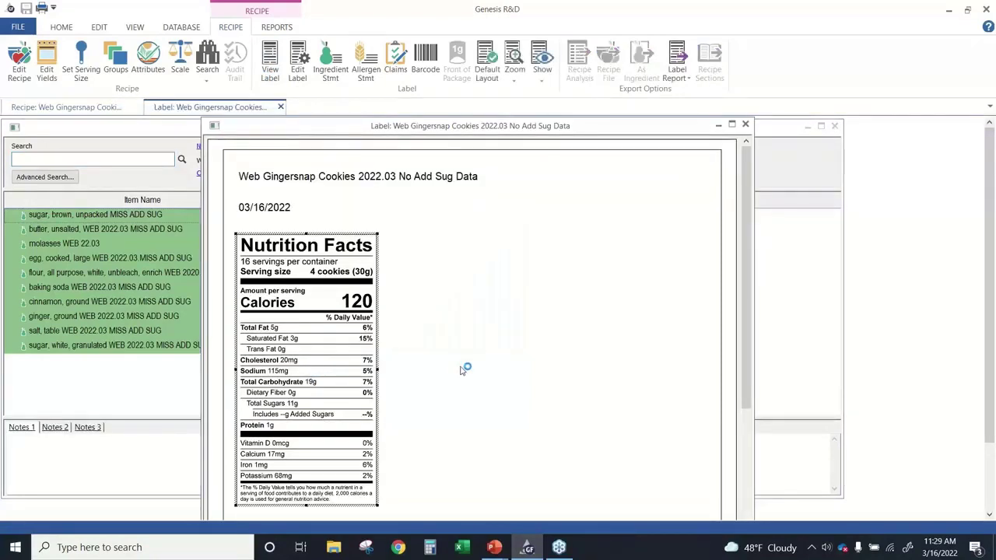
{"action": "scroll", "coordinate": [465, 349], "scroll_direction": "down", "scroll_amount": 1}
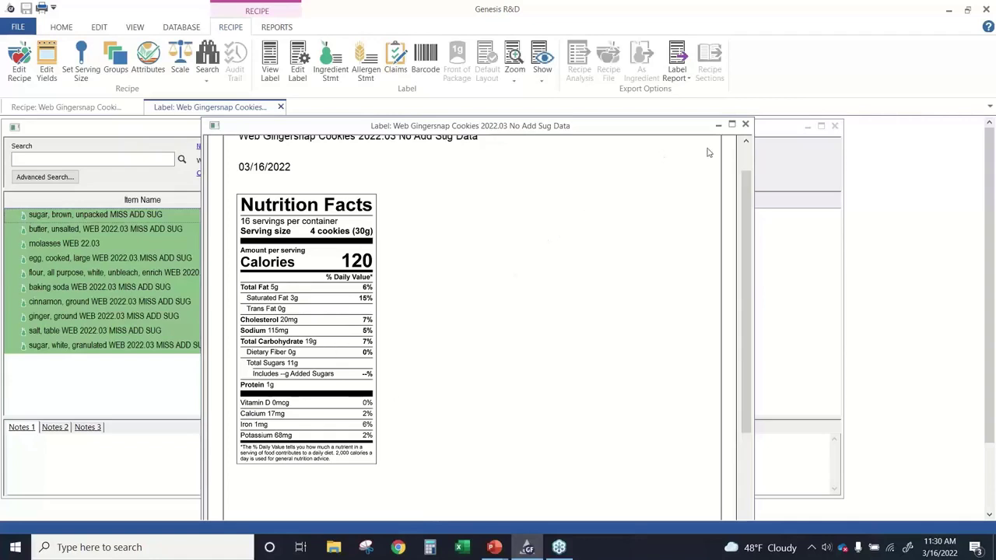
{"action": "left_click", "coordinate": [746, 124]}
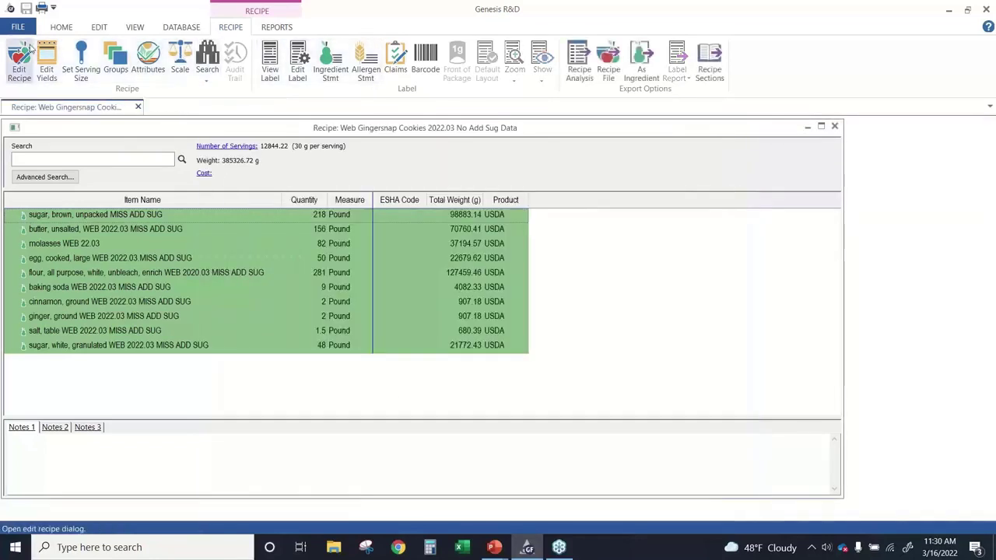
{"action": "left_click", "coordinate": [138, 107]}
Step: Search the recipes for "2022 miss add" and open "Web Gingersnap Cookies 2022.03 Missing Add Sug"
{"action": "left_click", "coordinate": [43, 78]}
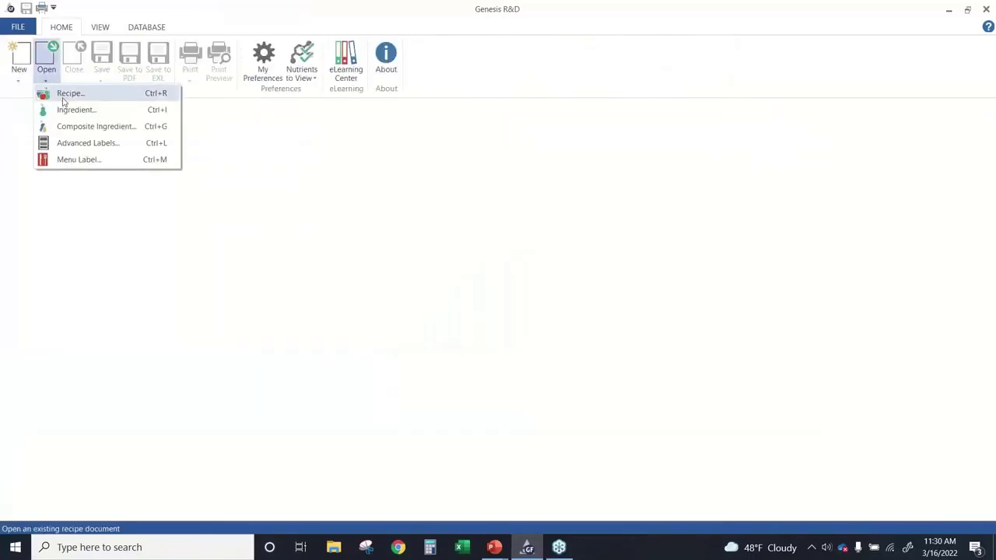
{"action": "left_click", "coordinate": [62, 97]}
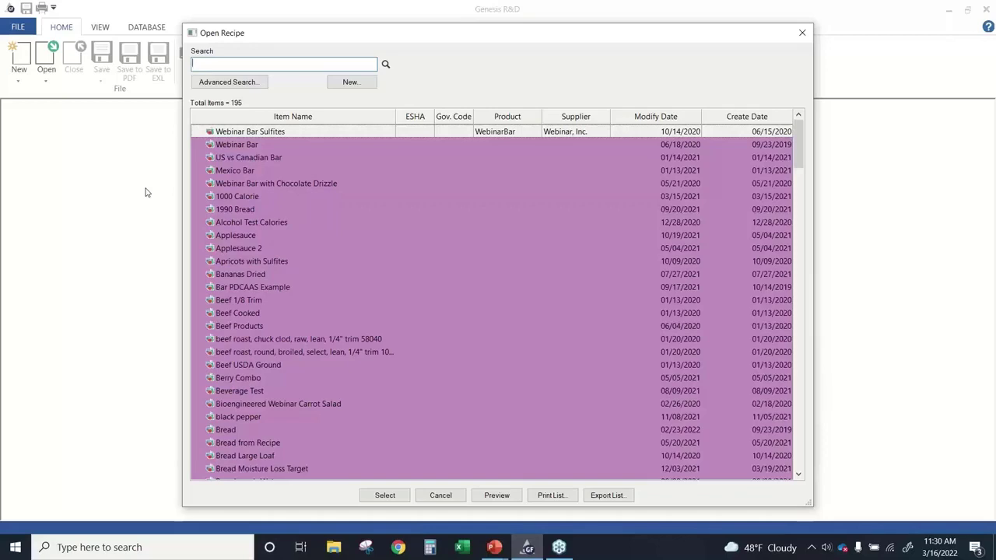
{"action": "type", "text": "20"}
{"action": "type", "text": "22 miss add"}
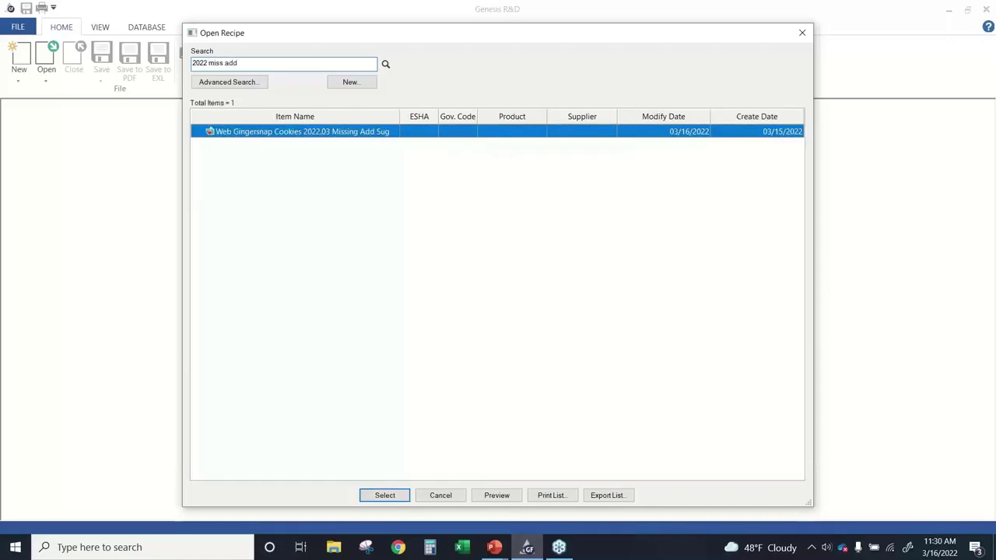
{"action": "key", "text": "Return"}
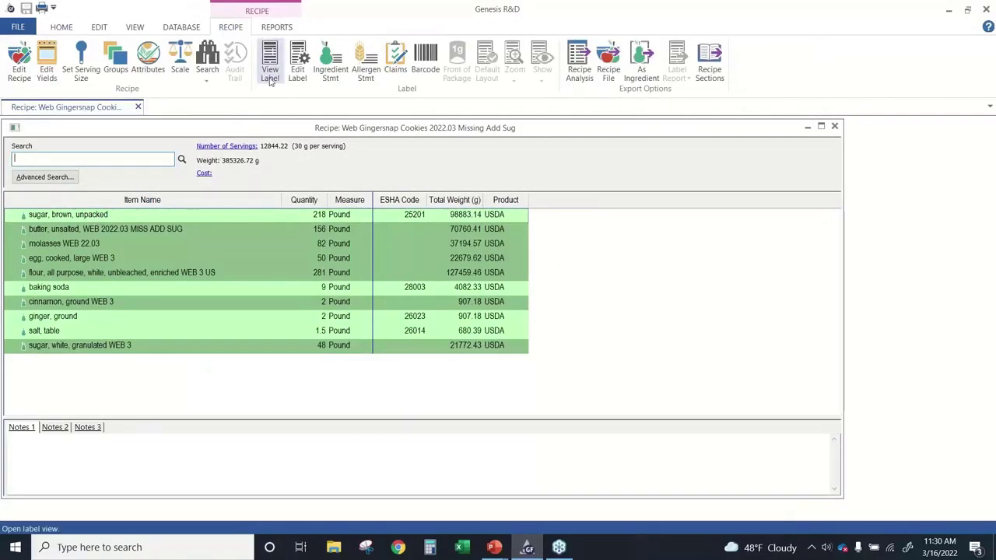
Step: Examine the recipe's label and its Spreadsheet report for ingredients without added sugar data, and return to the recipe
{"action": "left_click", "coordinate": [270, 75]}
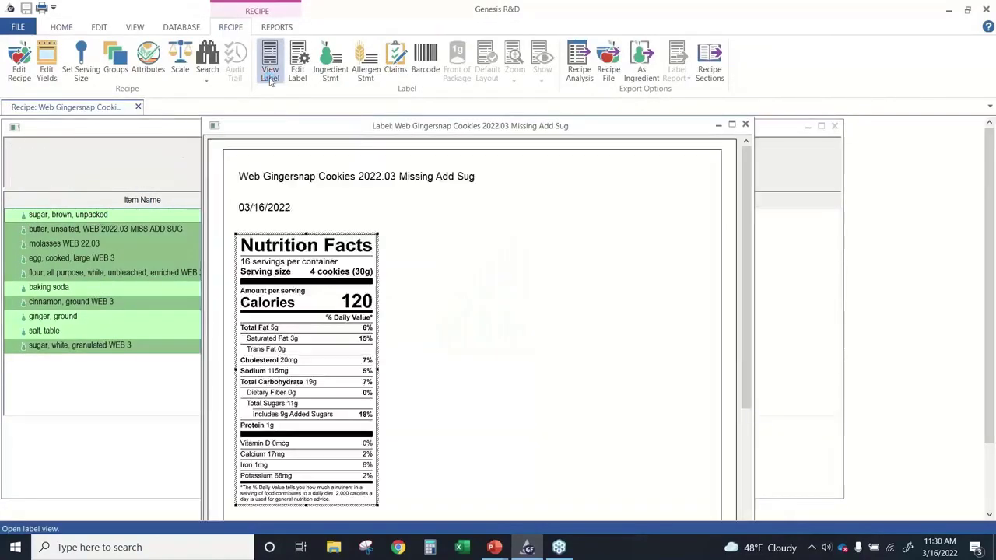
{"action": "scroll", "coordinate": [436, 262], "scroll_direction": "down", "scroll_amount": 1}
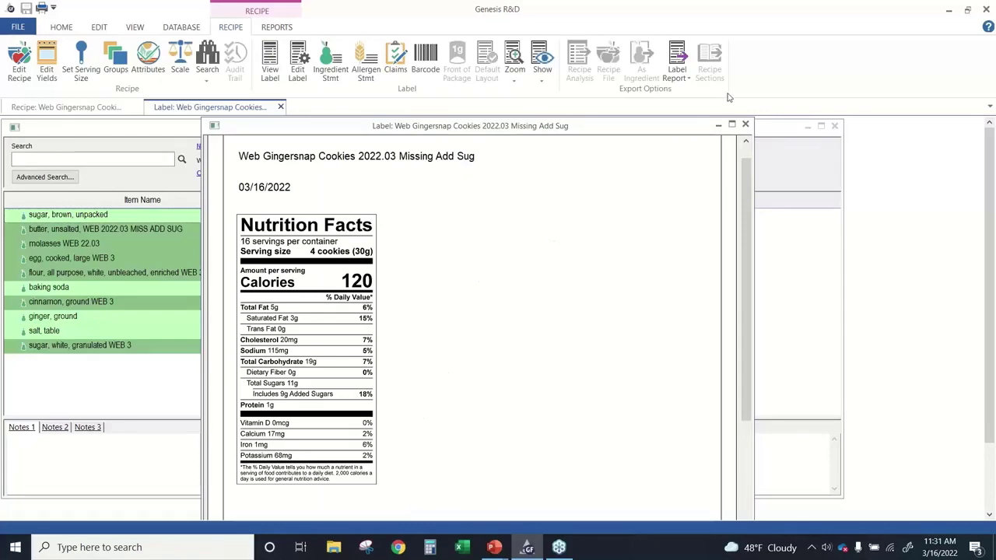
{"action": "left_click", "coordinate": [274, 28]}
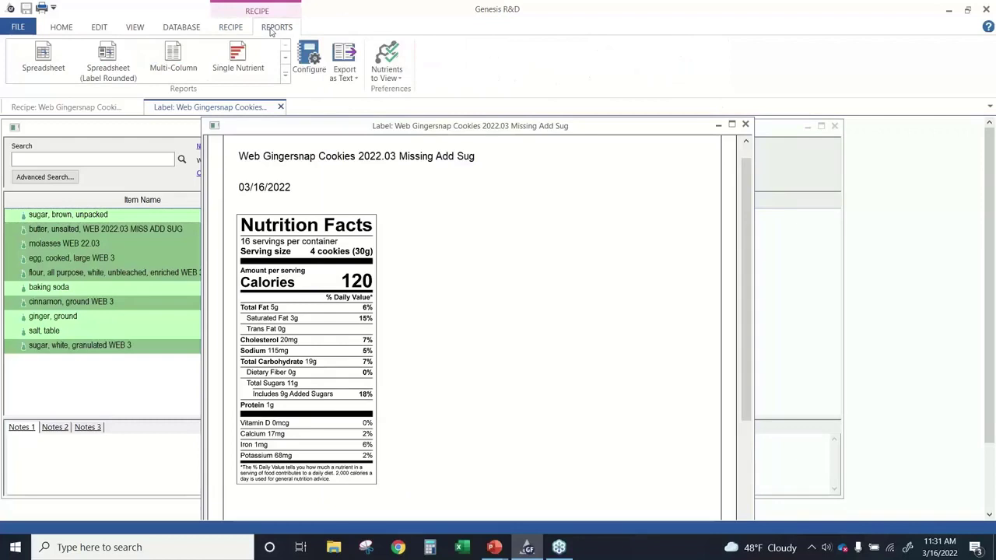
{"action": "left_click", "coordinate": [44, 69]}
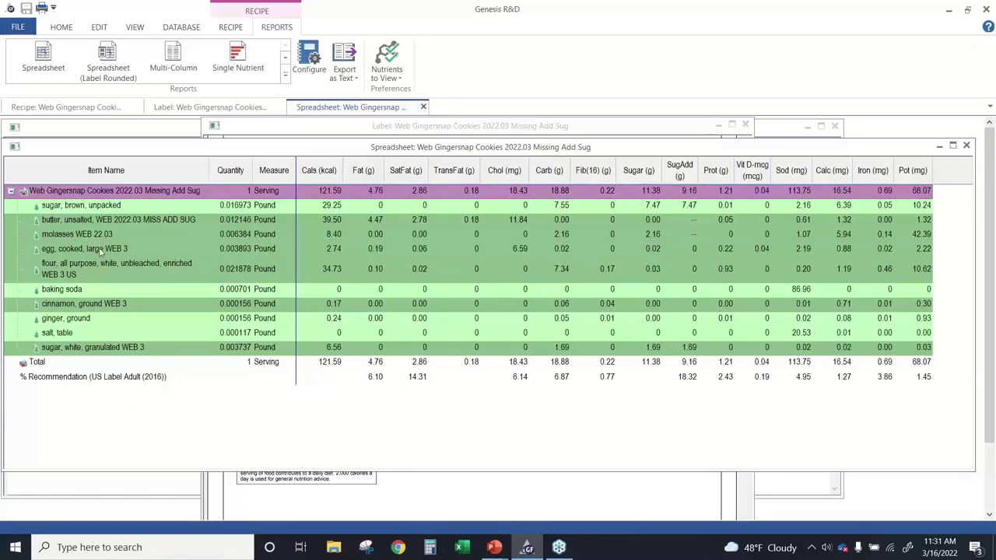
{"action": "left_click", "coordinate": [69, 108]}
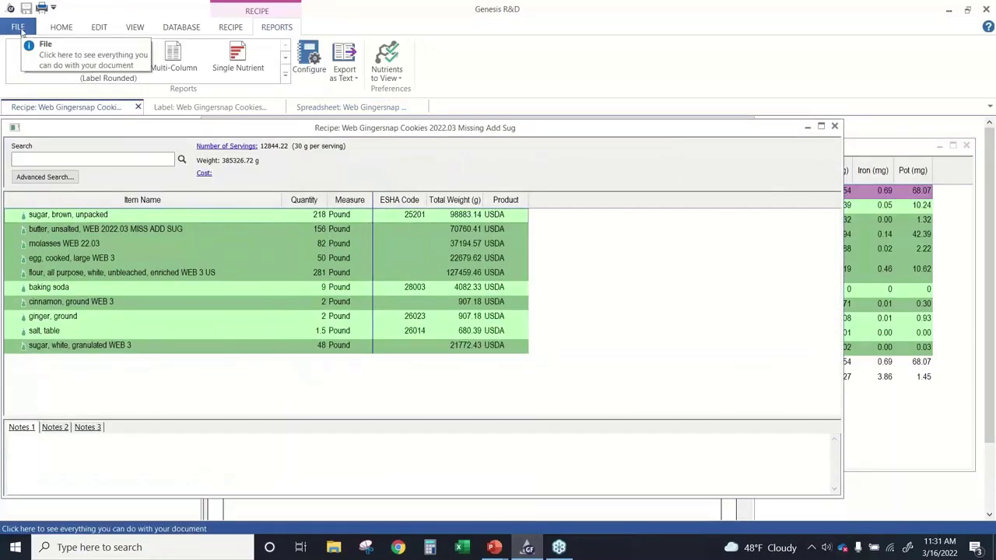
{"action": "left_click", "coordinate": [22, 31]}
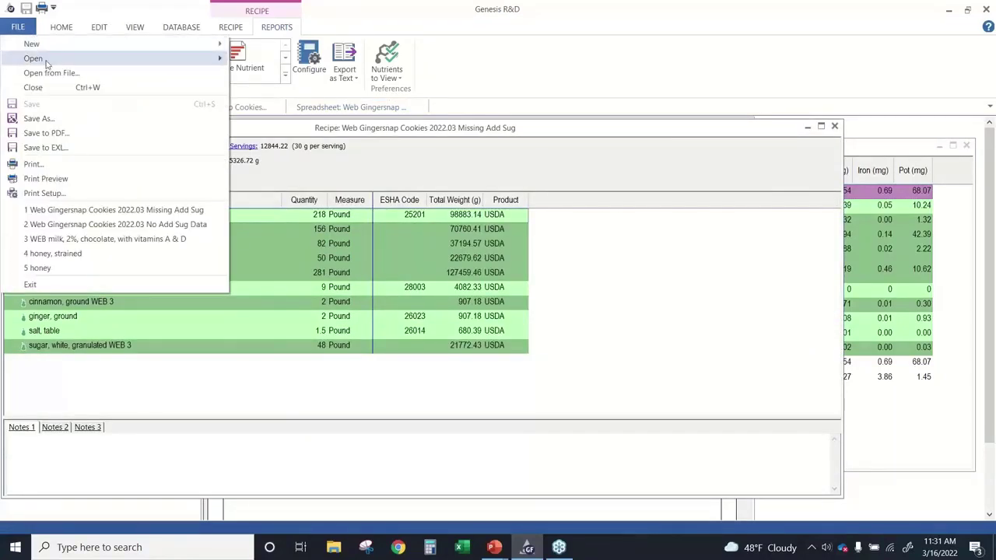
{"action": "mouse_move", "coordinate": [45, 59]}
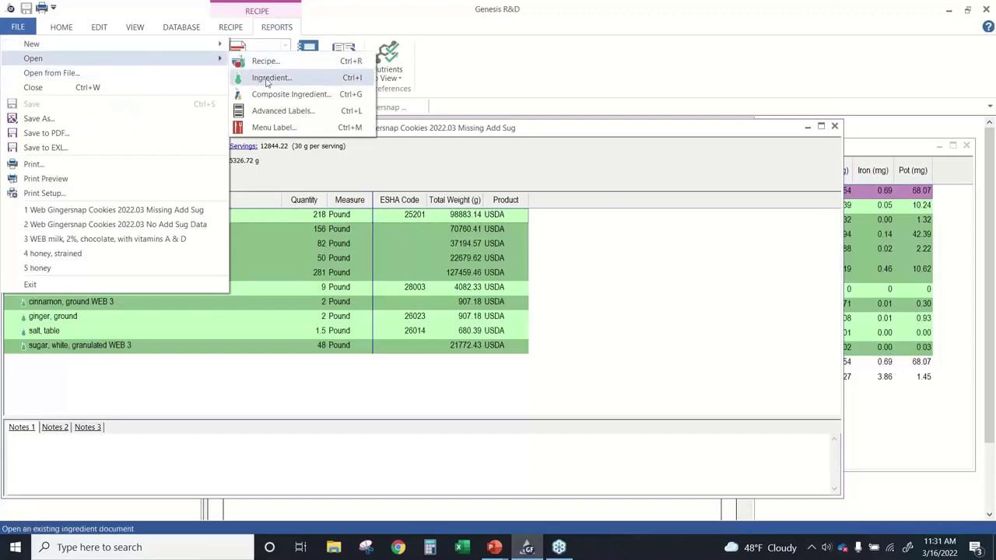
{"action": "left_click", "coordinate": [681, 325]}
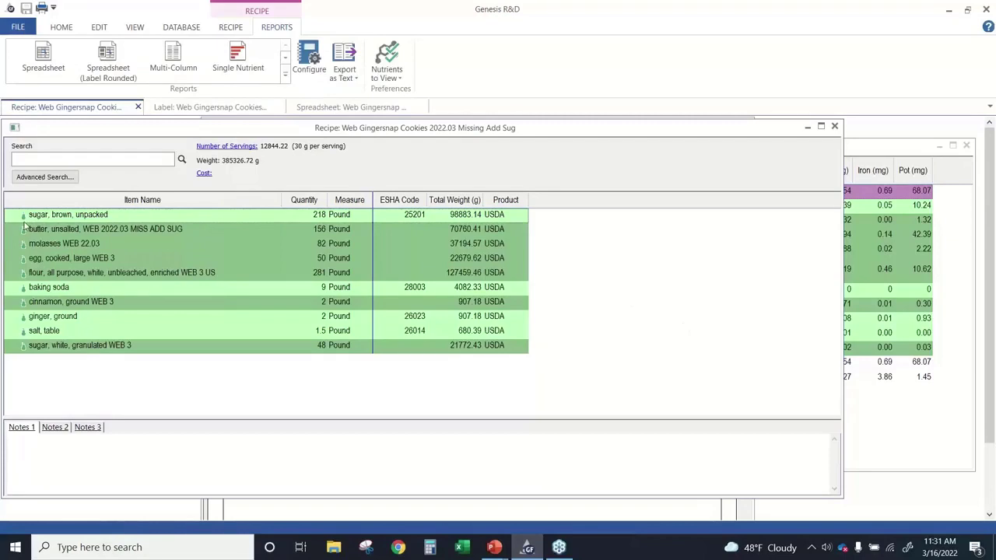
Step: Open the unsalted butter ingredient from the recipe and show its nutrients down to the sugars, with the nutrient area enlarged
{"action": "right_click", "coordinate": [51, 232]}
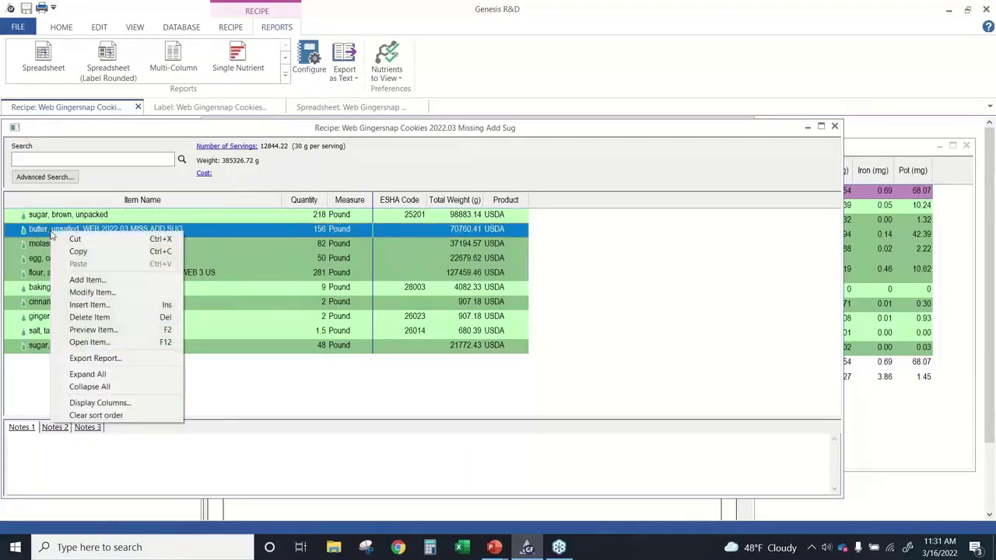
{"action": "left_click", "coordinate": [100, 345]}
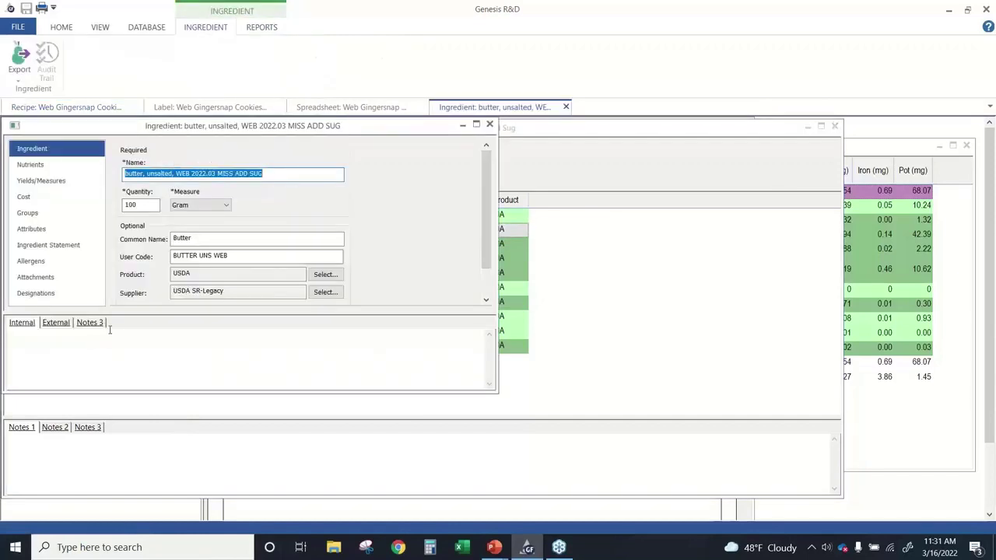
{"action": "left_click", "coordinate": [57, 167]}
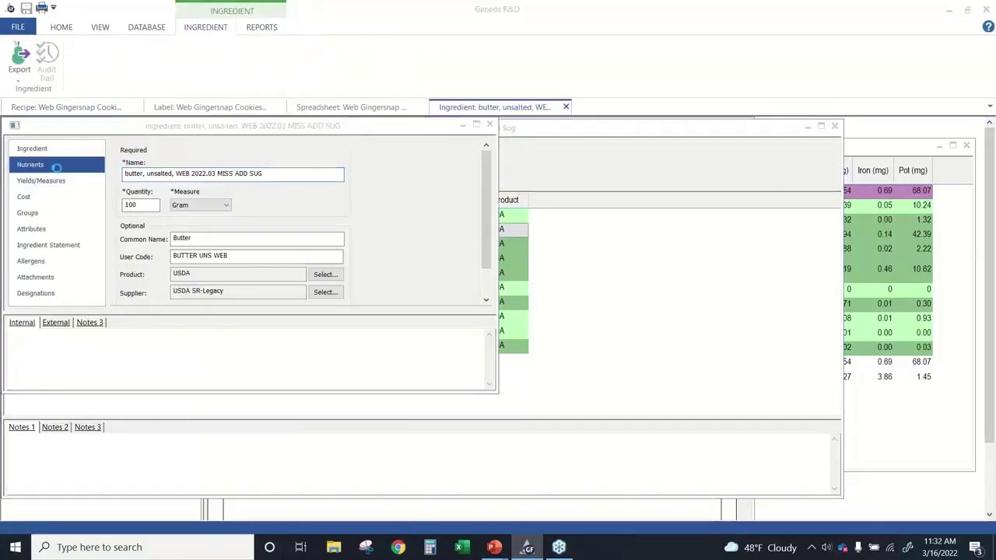
{"action": "left_click_drag", "start_coordinate": [343, 315], "coordinate": [344, 378]}
{"action": "scroll", "coordinate": [355, 280], "scroll_direction": "down", "scroll_amount": 3}
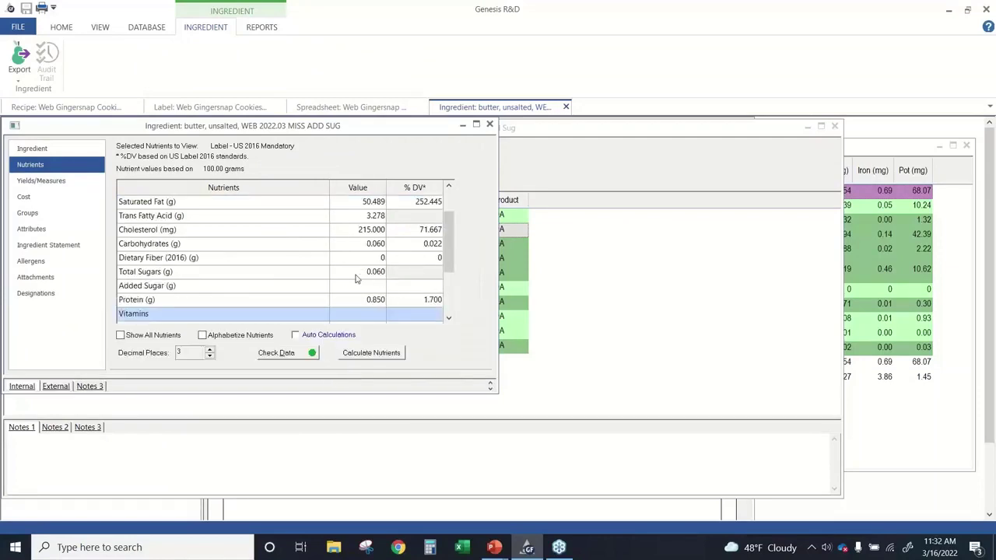
{"action": "scroll", "coordinate": [356, 273], "scroll_direction": "up", "scroll_amount": 1}
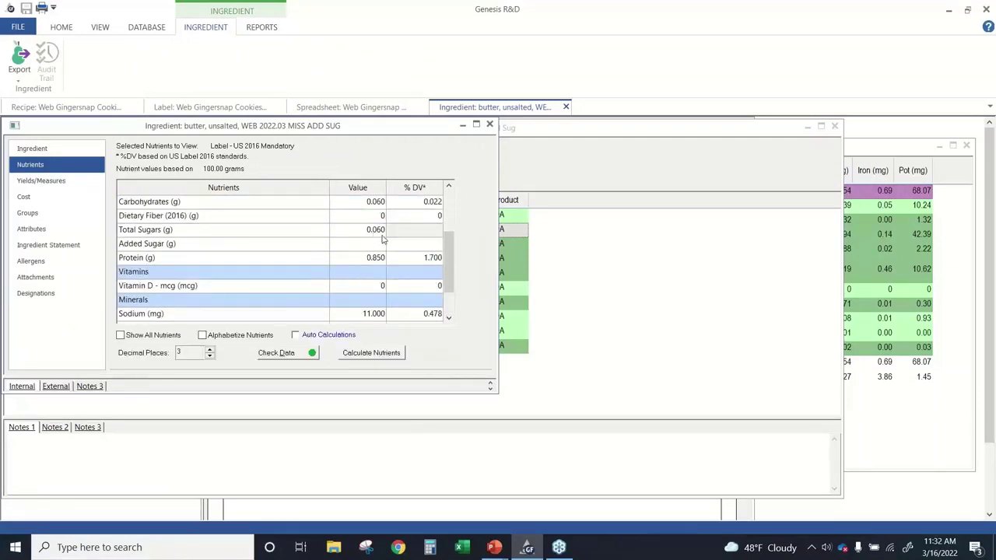
Step: Set the butter's Added Sugar value to 0 g
{"action": "left_click", "coordinate": [373, 245]}
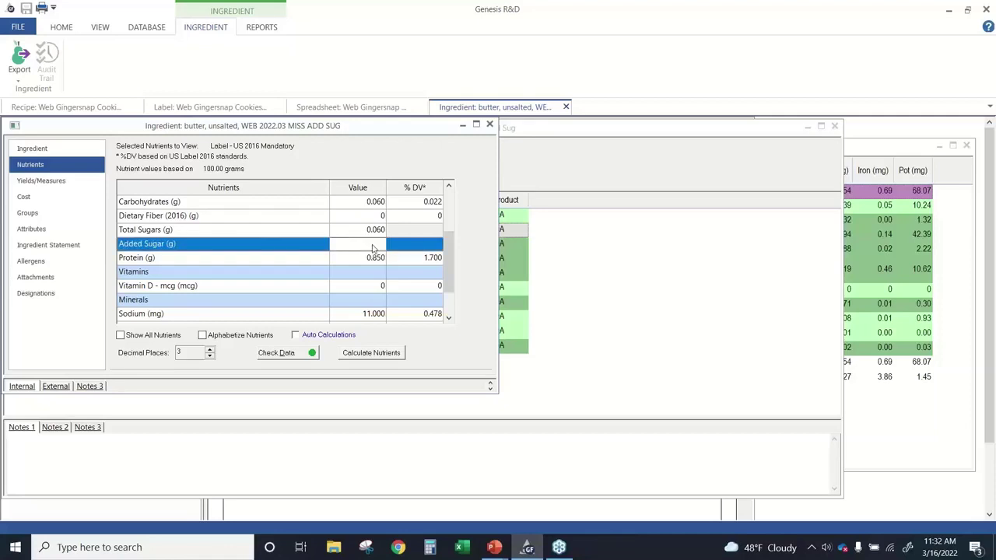
{"action": "left_click", "coordinate": [379, 245]}
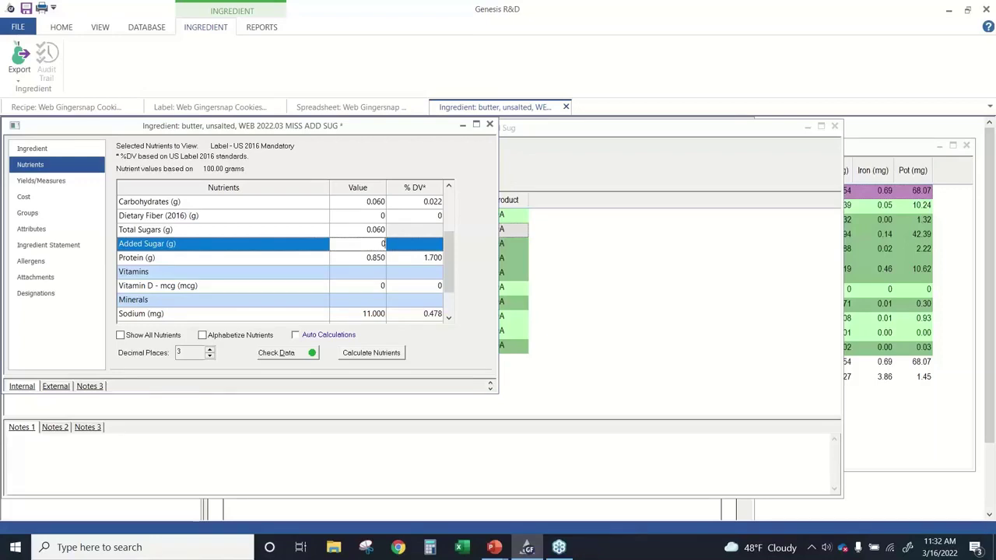
{"action": "scroll", "coordinate": [345, 261], "scroll_direction": "up", "scroll_amount": 2}
{"action": "left_click", "coordinate": [345, 261]}
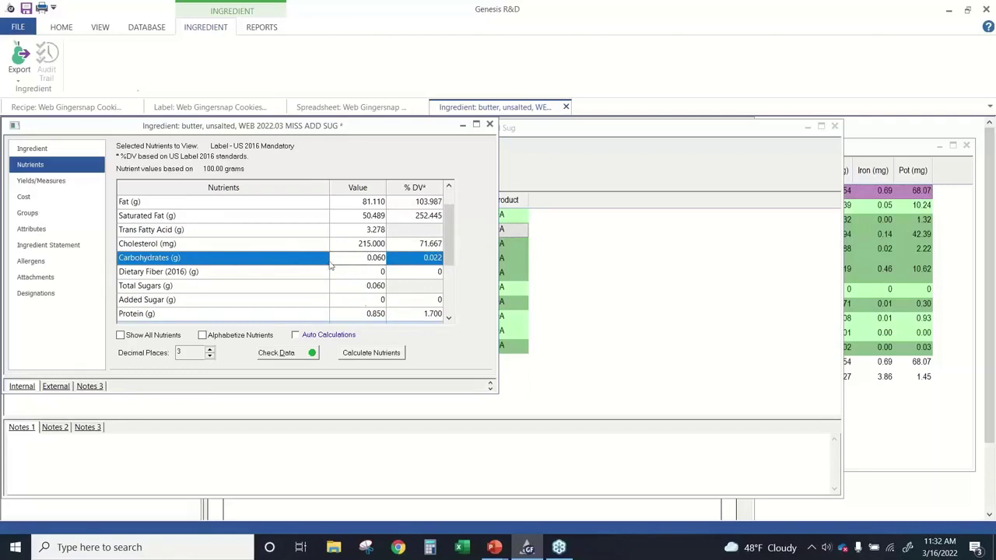
Step: Save and close the butter ingredient, and check its added sugar in the recipe's spreadsheet
{"action": "left_click", "coordinate": [25, 8]}
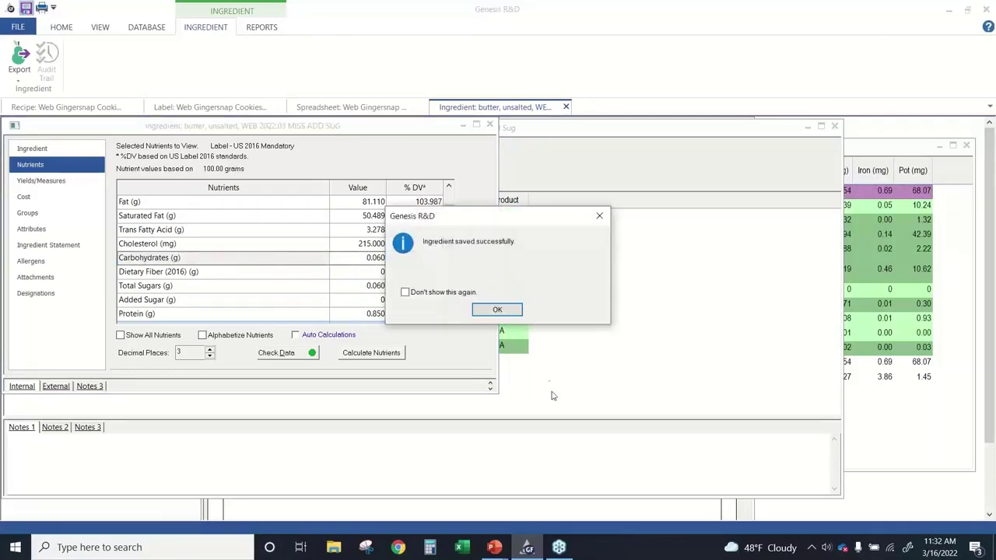
{"action": "left_click", "coordinate": [497, 309]}
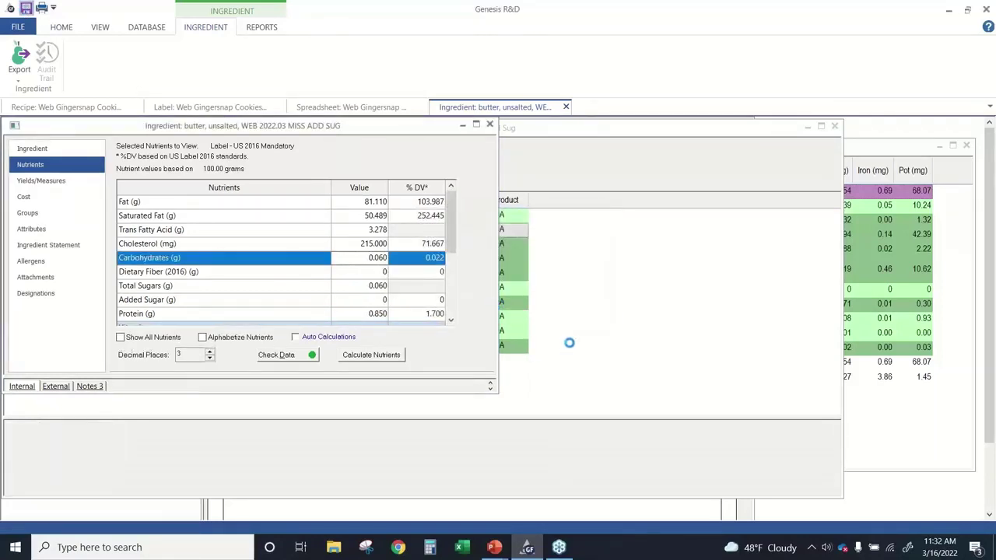
{"action": "left_click", "coordinate": [489, 125]}
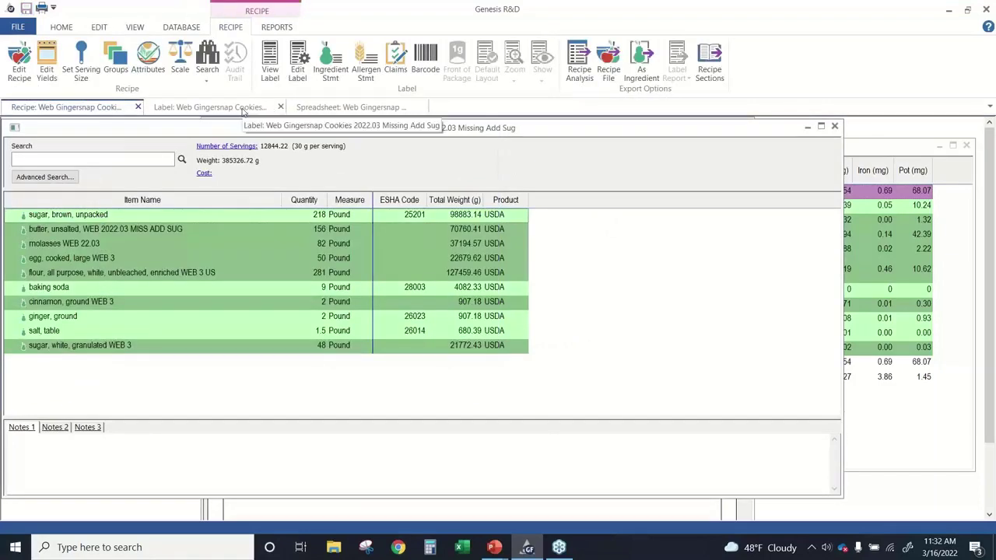
{"action": "left_click", "coordinate": [393, 109]}
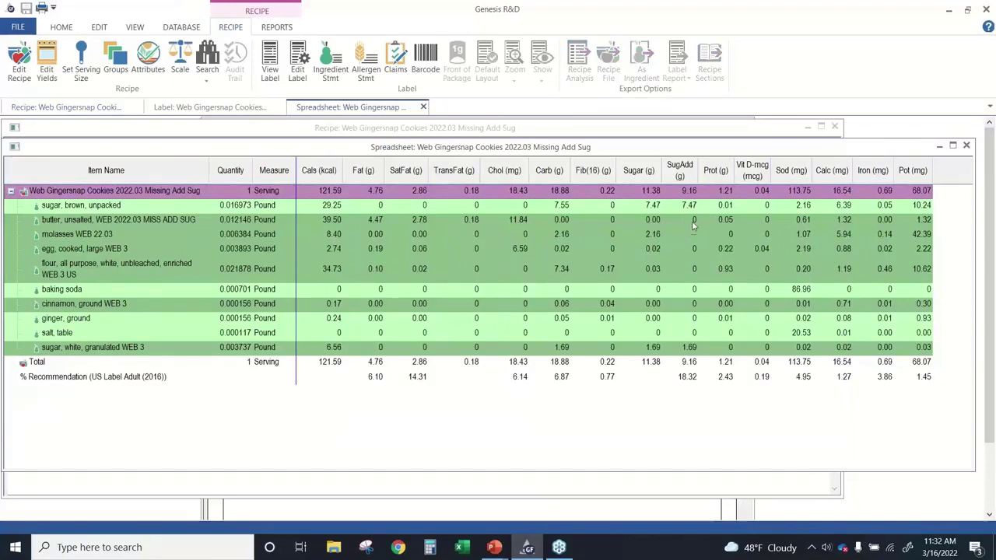
Step: Open the molasses ingredient from the recipe and show its nutrients down to the sugars, with the nutrient area enlarged
{"action": "left_click", "coordinate": [78, 108]}
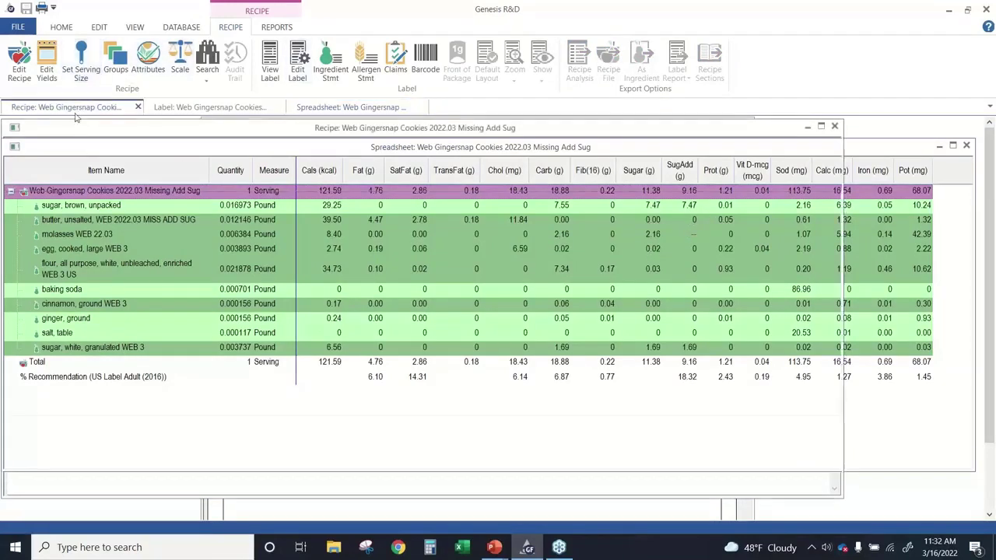
{"action": "right_click", "coordinate": [63, 243]}
{"action": "left_click", "coordinate": [100, 351]}
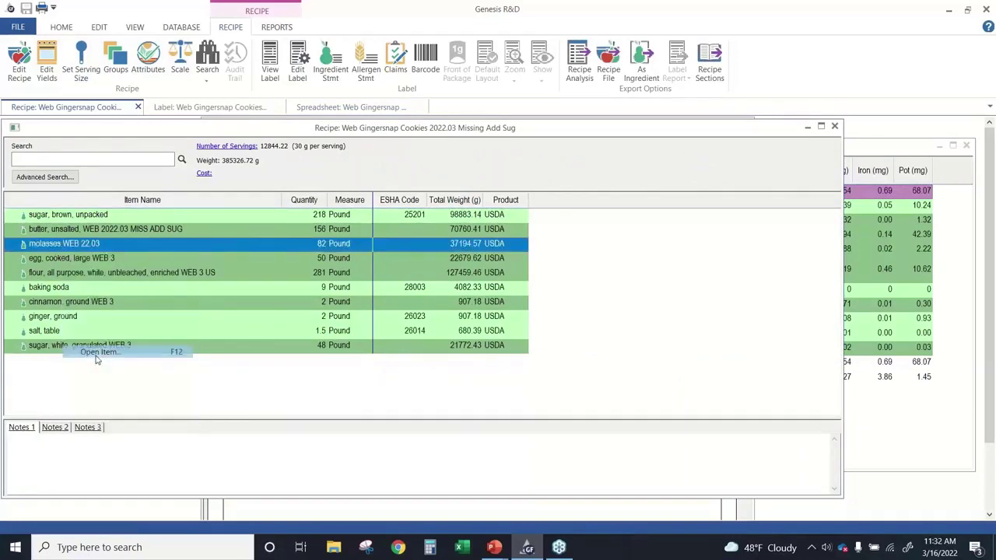
{"action": "left_click", "coordinate": [59, 165]}
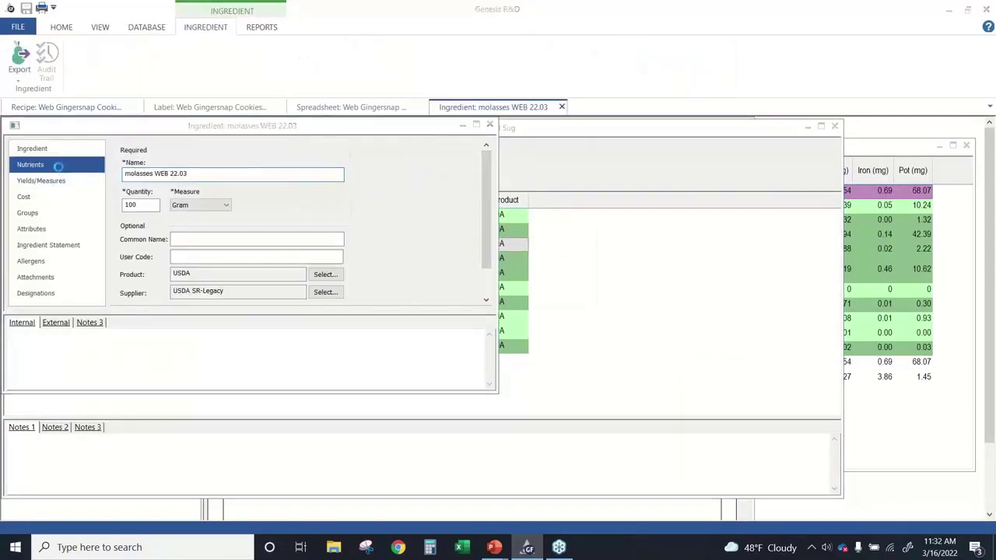
{"action": "left_click_drag", "start_coordinate": [243, 315], "coordinate": [228, 397]}
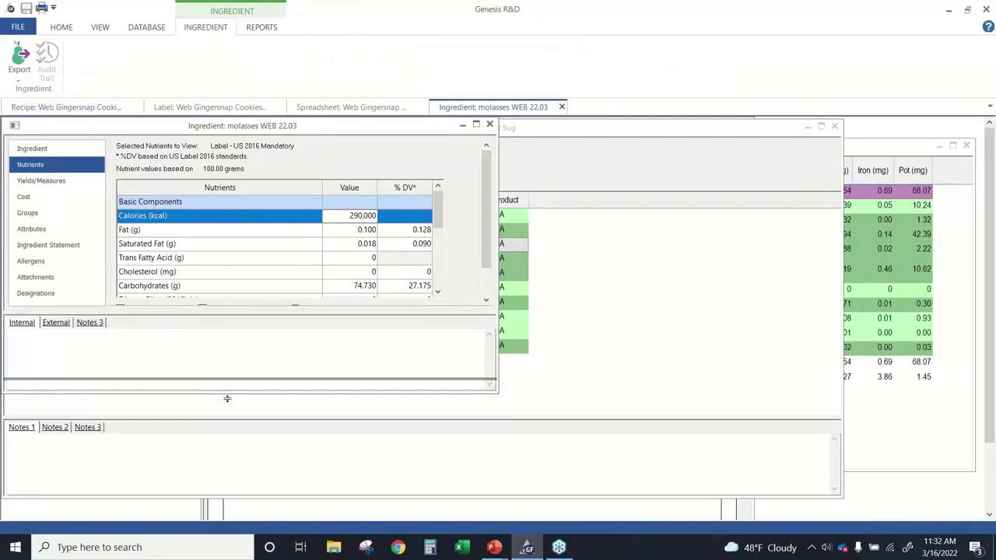
{"action": "scroll", "coordinate": [321, 282], "scroll_direction": "down", "scroll_amount": 1}
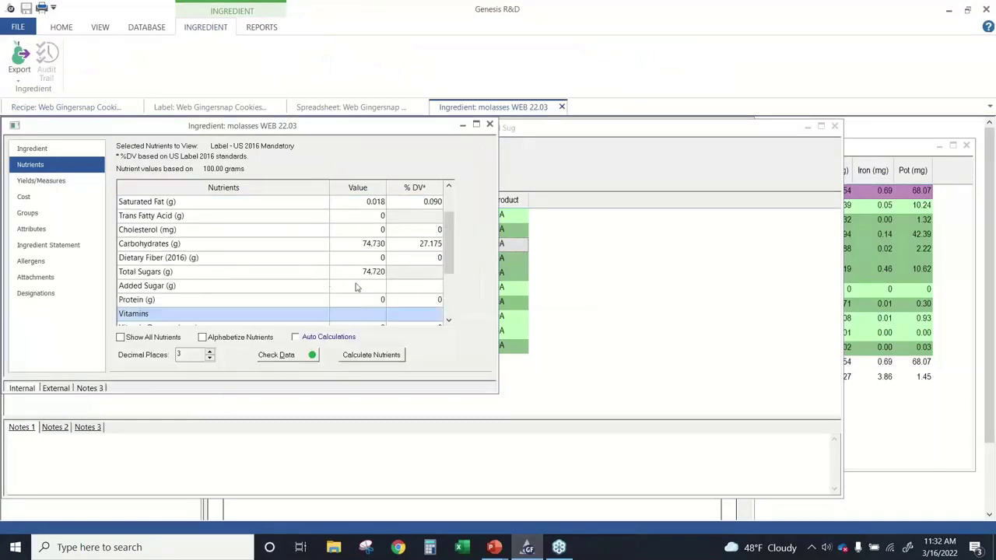
Step: Set the molasses ingredient's Added Sugar value to 74.72 g, matching its total sugars
{"action": "left_click", "coordinate": [357, 286]}
{"action": "type", "text": "74.72"}
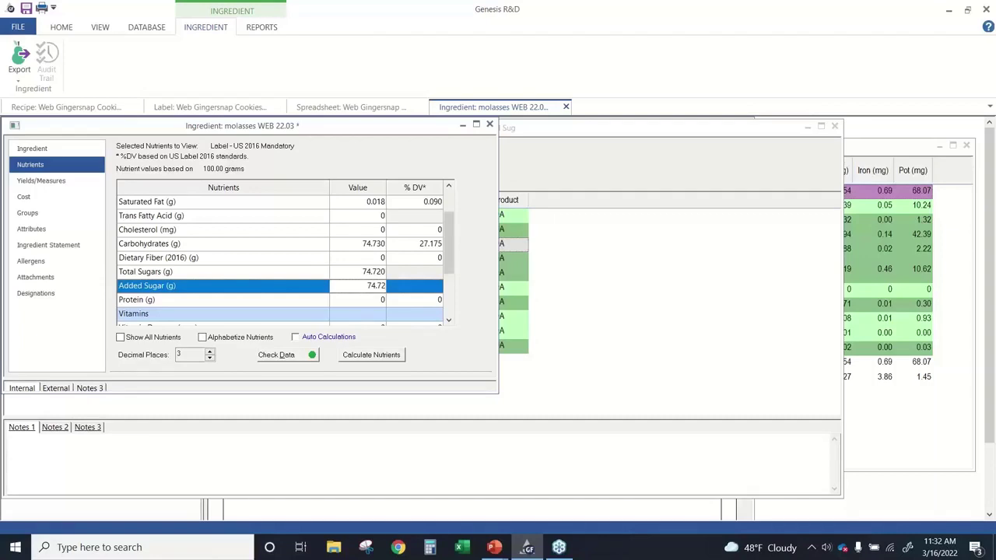
{"action": "key", "text": "Return"}
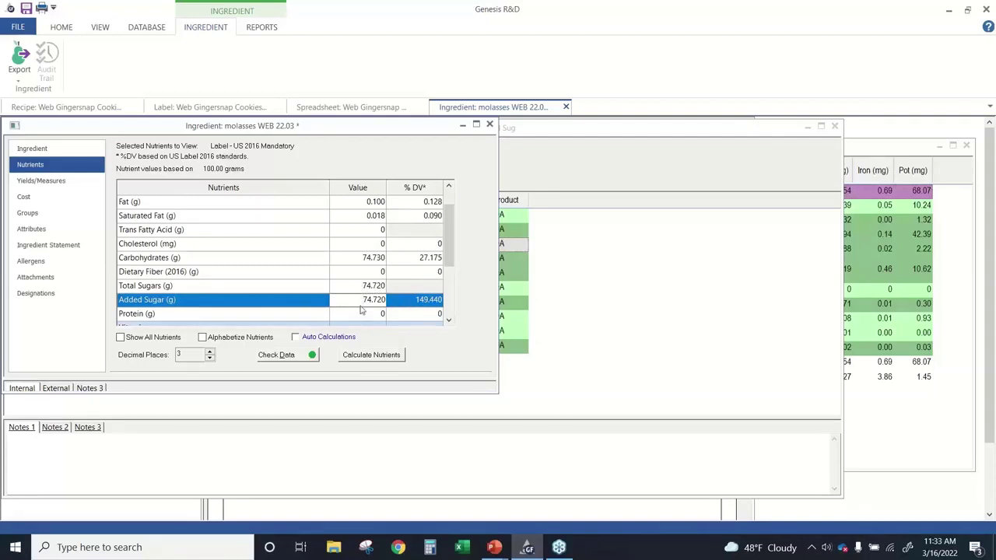
Step: Save and close the molasses ingredient, and check its added sugar in the recipe's spreadsheet
{"action": "left_click", "coordinate": [25, 9]}
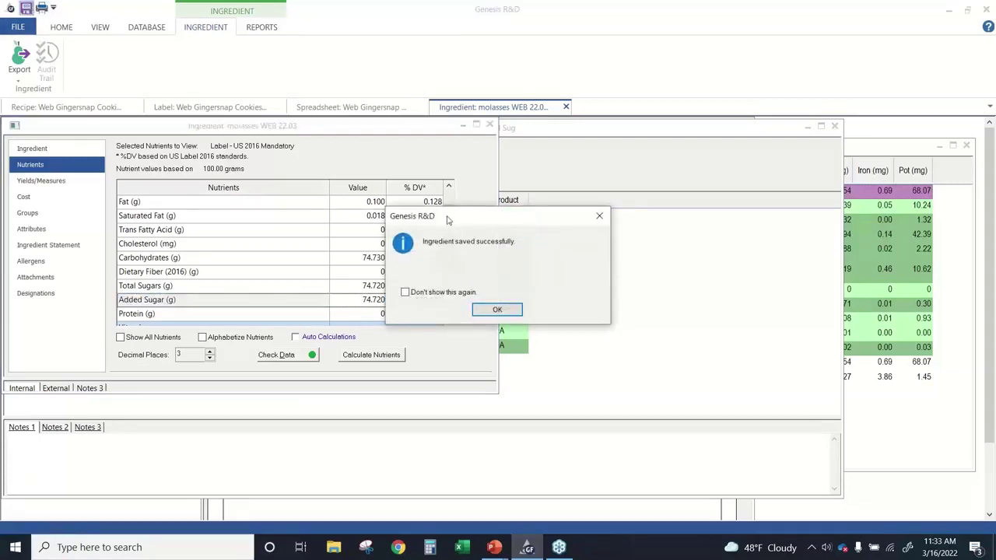
{"action": "left_click", "coordinate": [503, 310]}
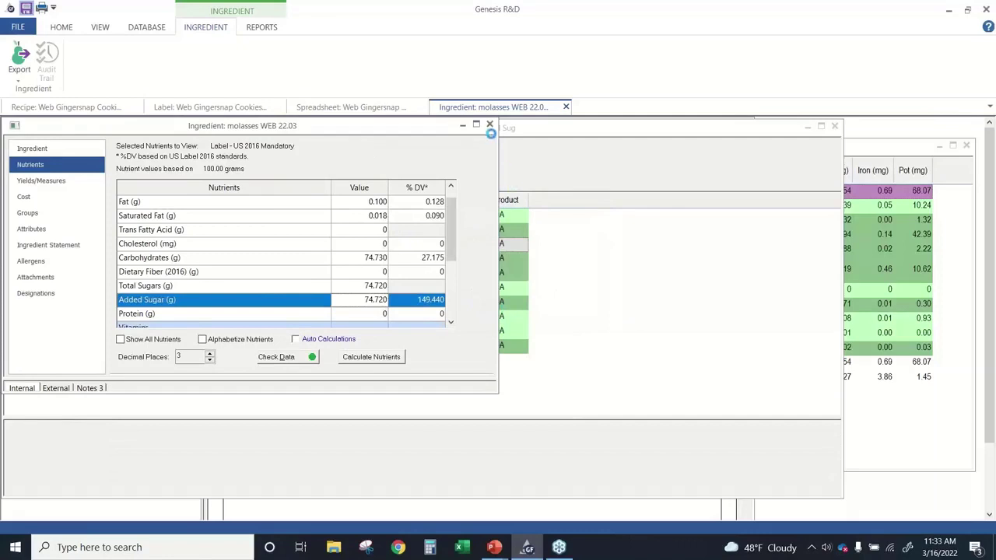
{"action": "left_click", "coordinate": [489, 125]}
{"action": "left_click", "coordinate": [339, 109]}
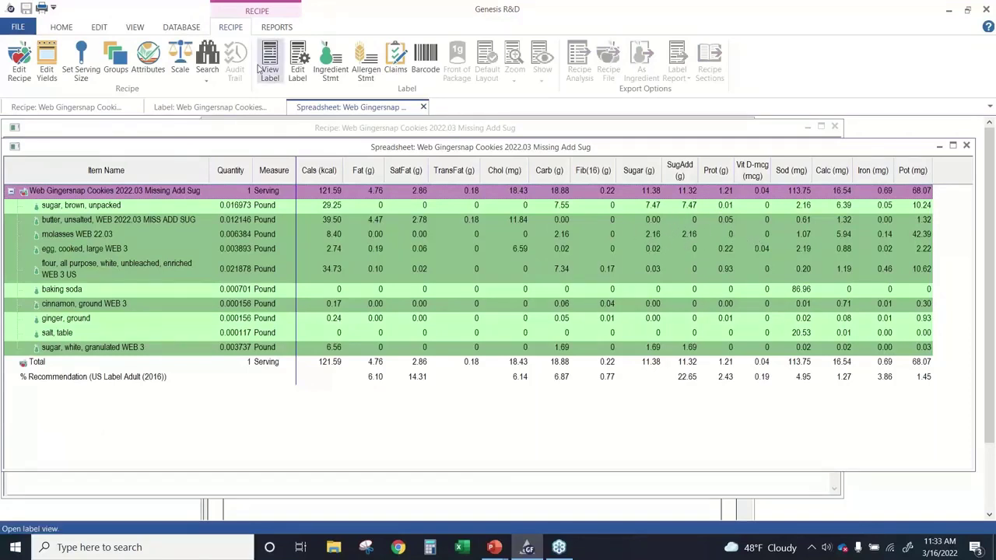
Step: Review the added sugars on the gingersnap cookie label, and close the label and the spreadsheet report
{"action": "left_click", "coordinate": [216, 109]}
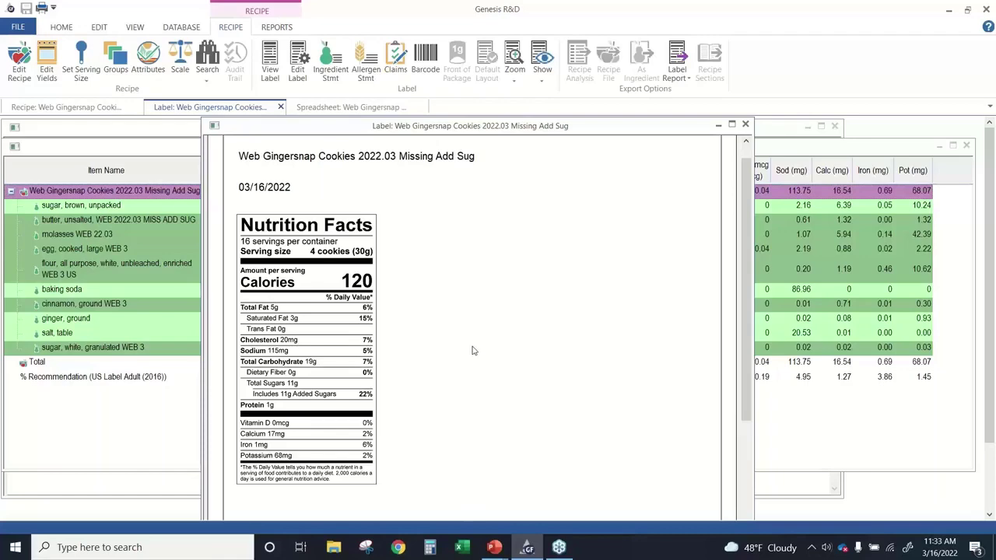
{"action": "left_click", "coordinate": [745, 126]}
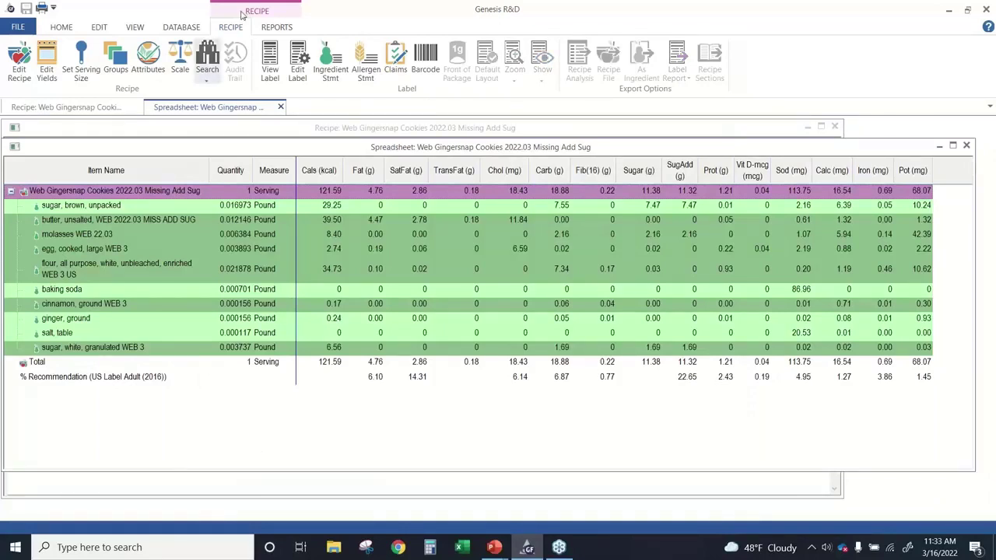
{"action": "left_click", "coordinate": [280, 108]}
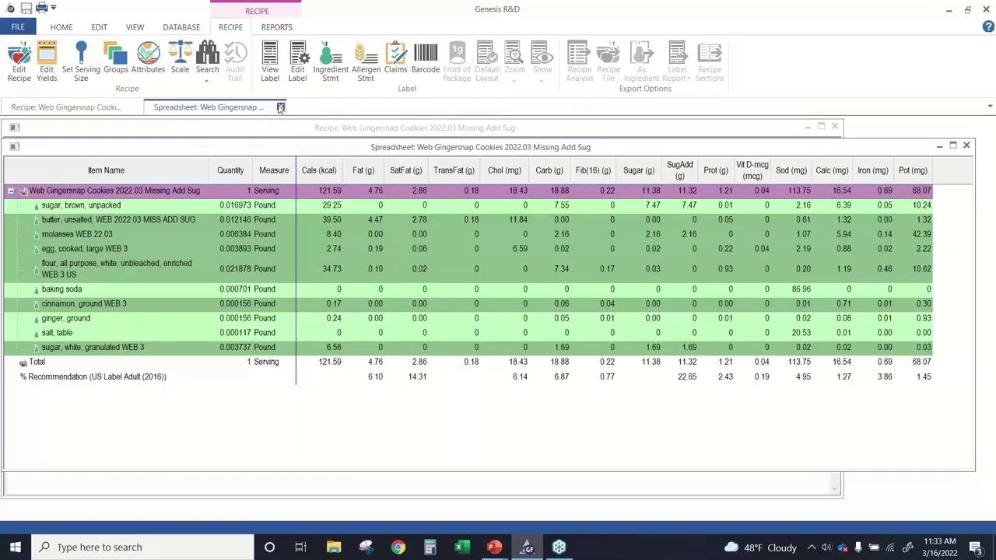
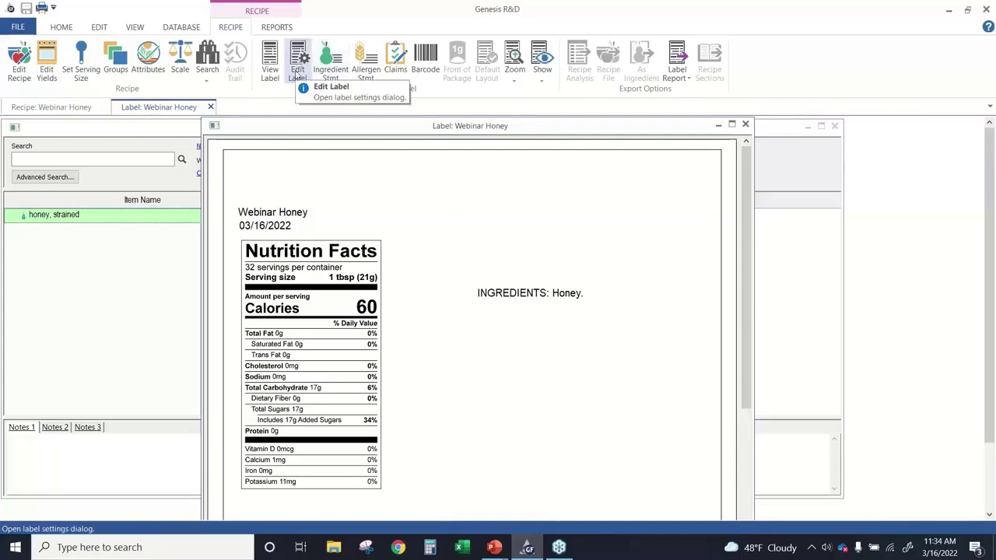
Step: Enable Show Single Ingredient Symbol and Footnote under Added Sugars in the Webinar Honey label's format options
{"action": "left_click", "coordinate": [297, 74]}
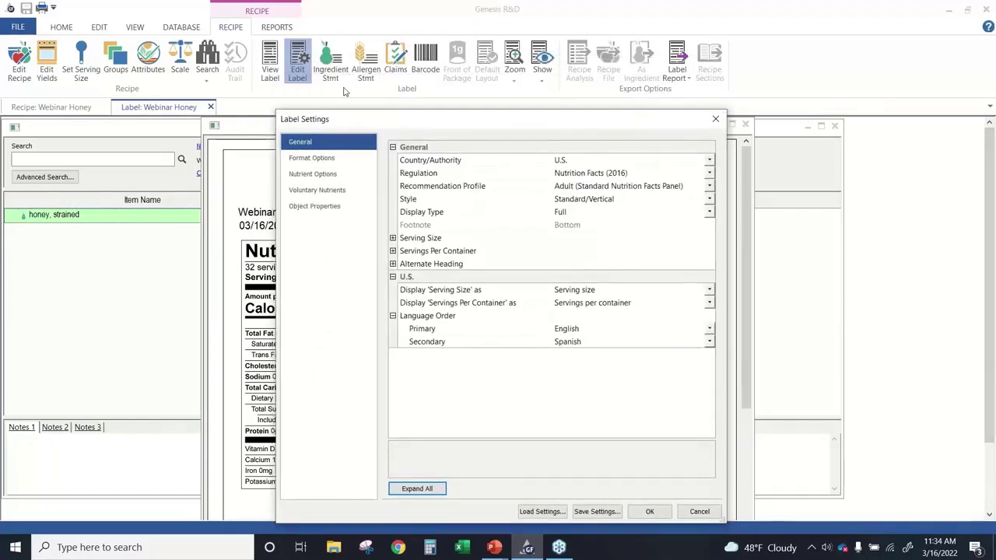
{"action": "left_click", "coordinate": [321, 158]}
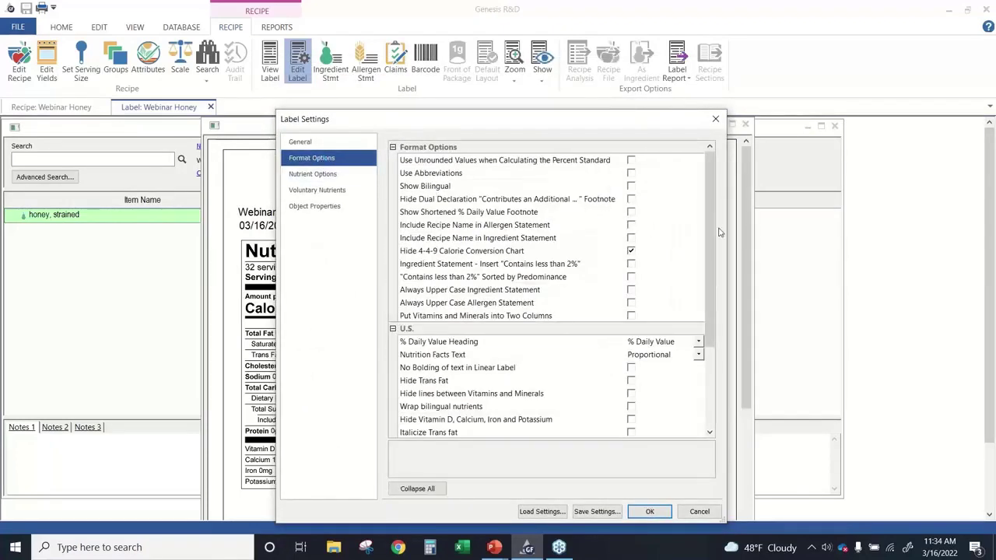
{"action": "left_click_drag", "start_coordinate": [709, 226], "coordinate": [715, 322]}
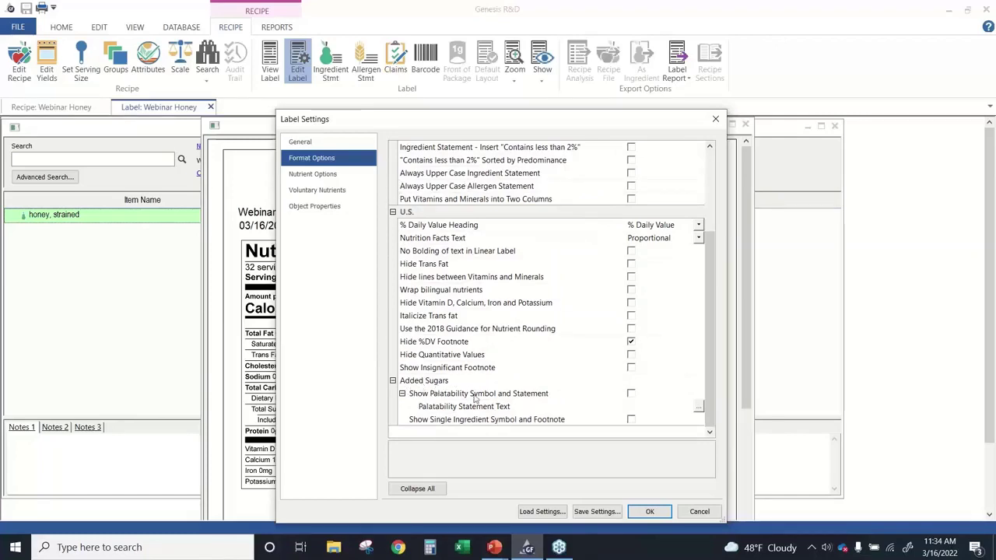
{"action": "left_click", "coordinate": [631, 419]}
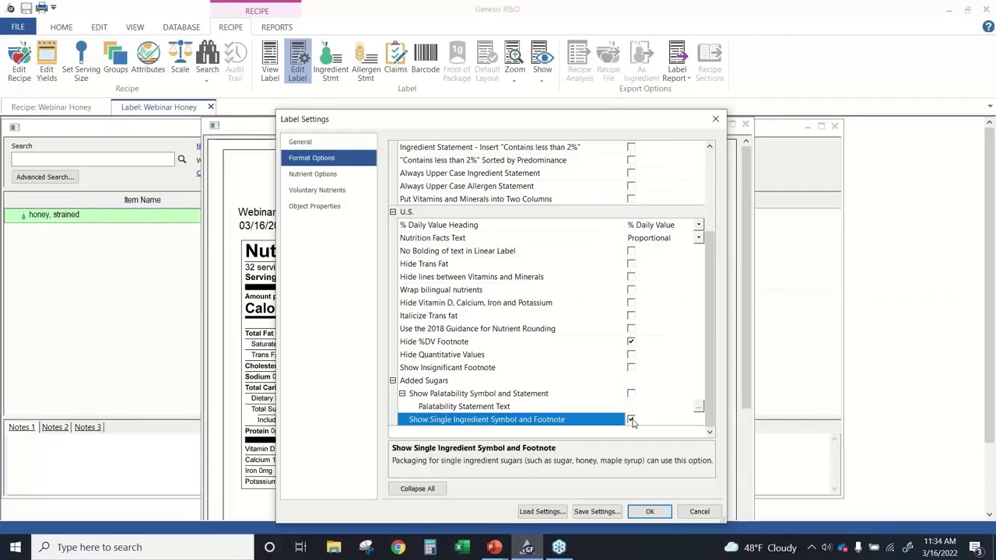
{"action": "left_click", "coordinate": [631, 419]}
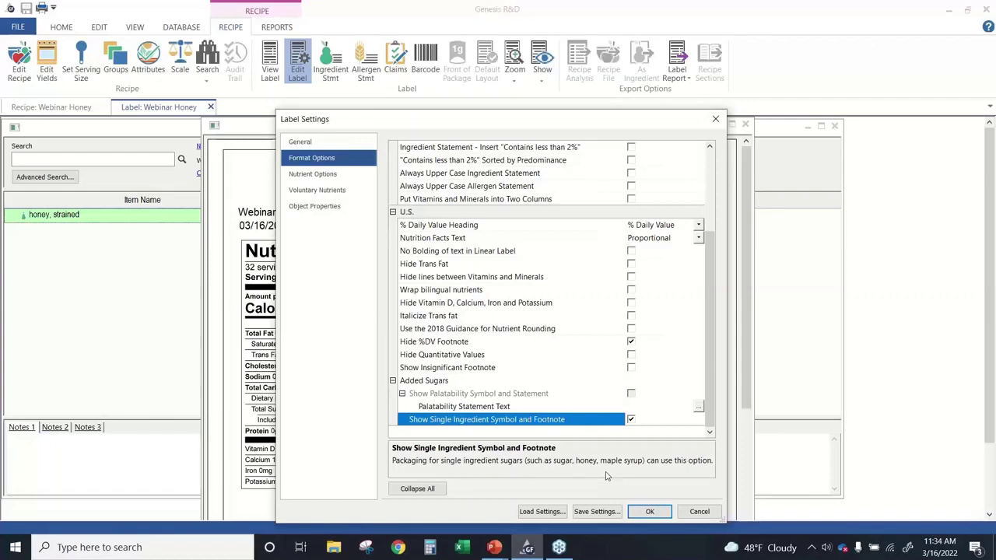
{"action": "left_click", "coordinate": [650, 511]}
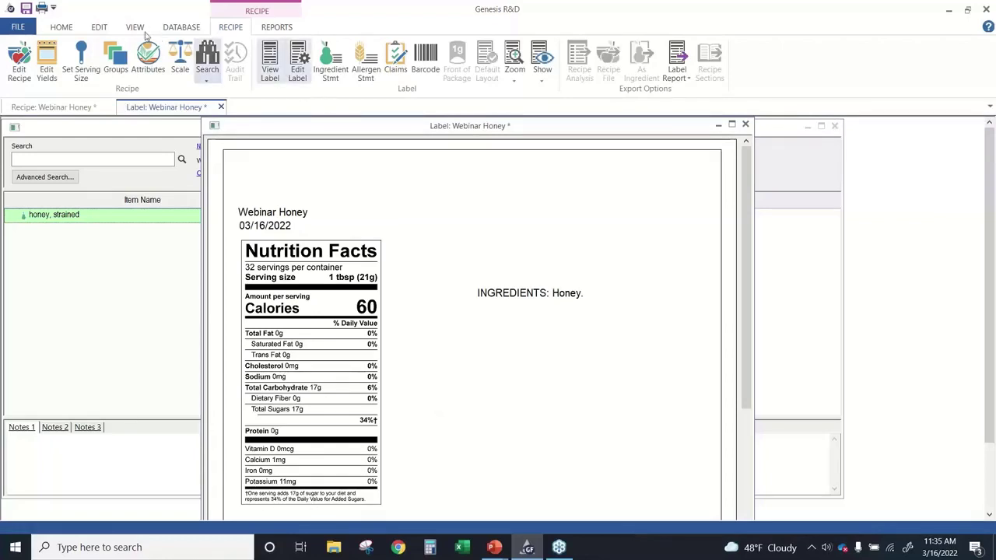
Step: Save the Webinar Honey recipe, and close its label and the recipe
{"action": "left_click", "coordinate": [27, 8]}
{"action": "left_click", "coordinate": [487, 310]}
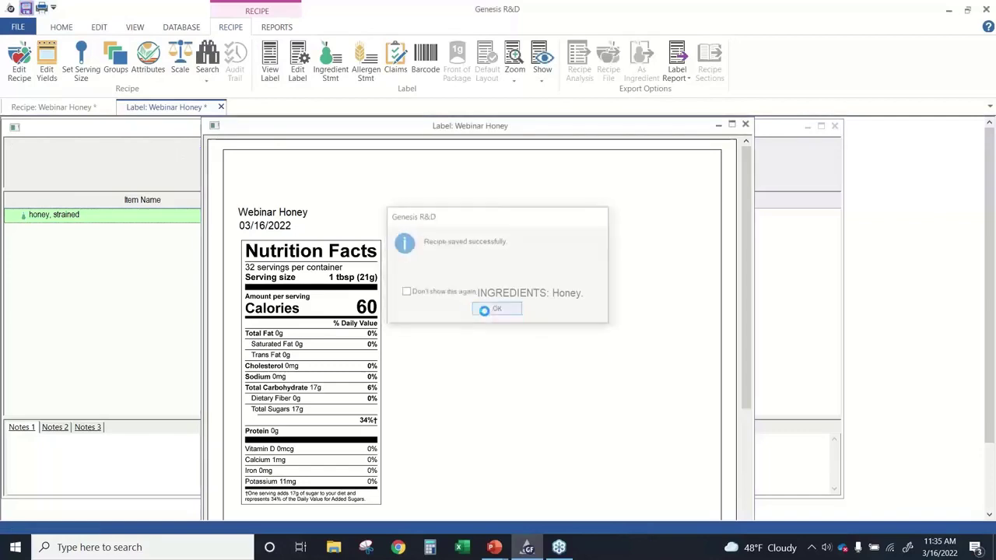
{"action": "left_click", "coordinate": [746, 125]}
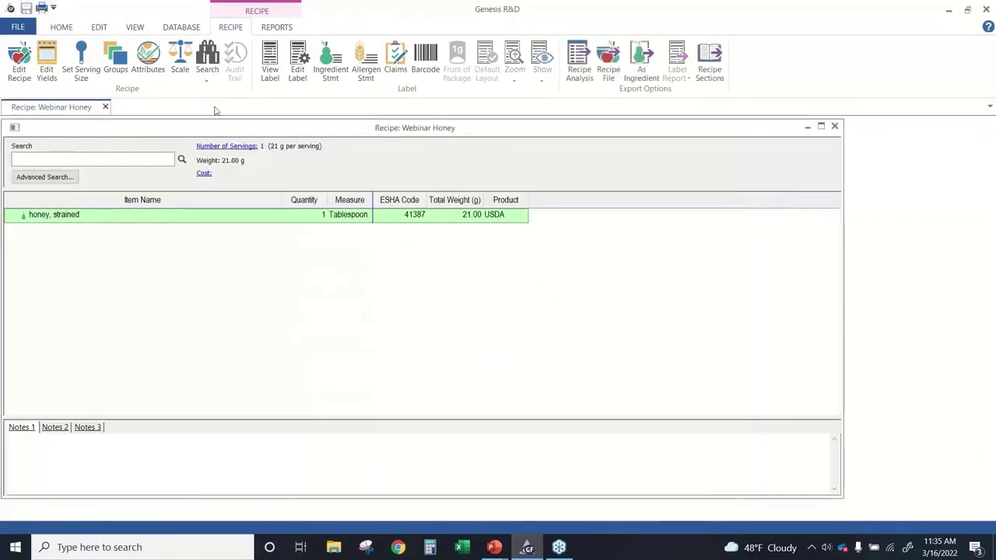
{"action": "left_click", "coordinate": [106, 107]}
Step: Search the recipes for "web cranb", open WEB Cranberry Juice 2022.03 and display its label with nothing selected
{"action": "left_click", "coordinate": [46, 78]}
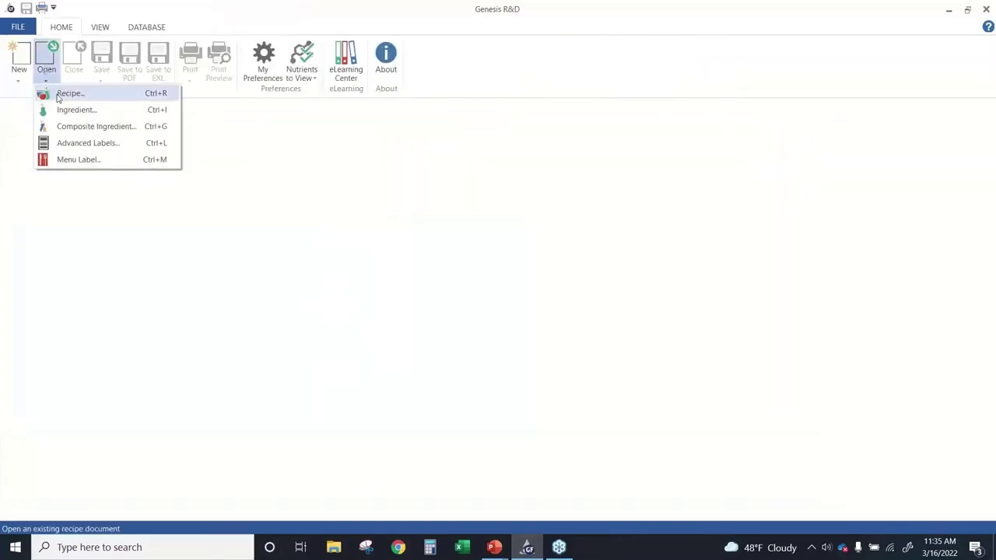
{"action": "left_click", "coordinate": [59, 94]}
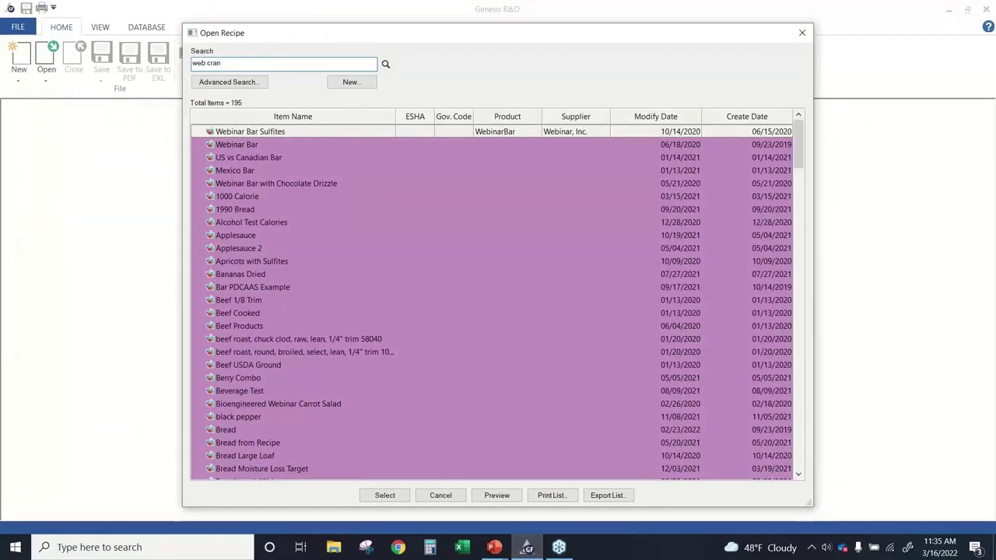
{"action": "key", "text": "Return"}
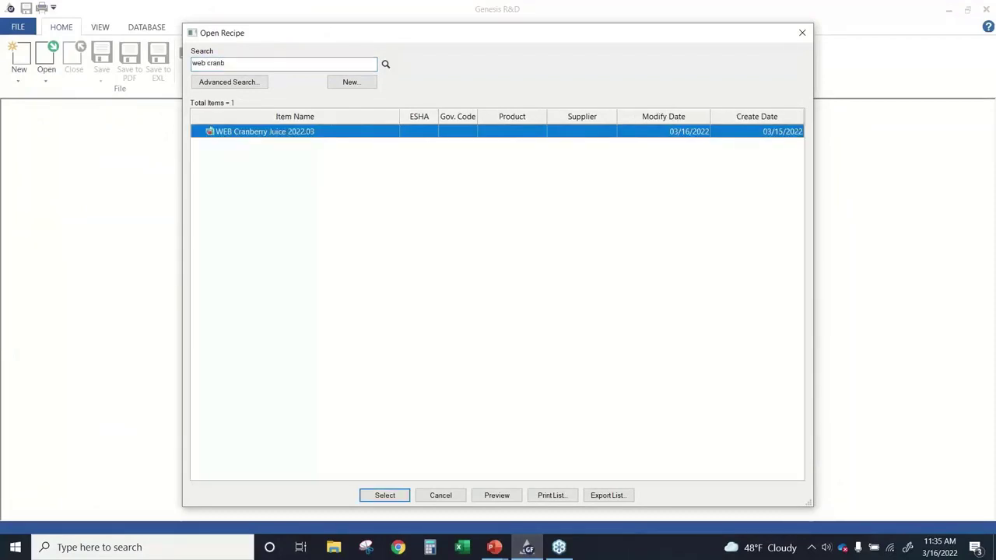
{"action": "key", "text": "Return"}
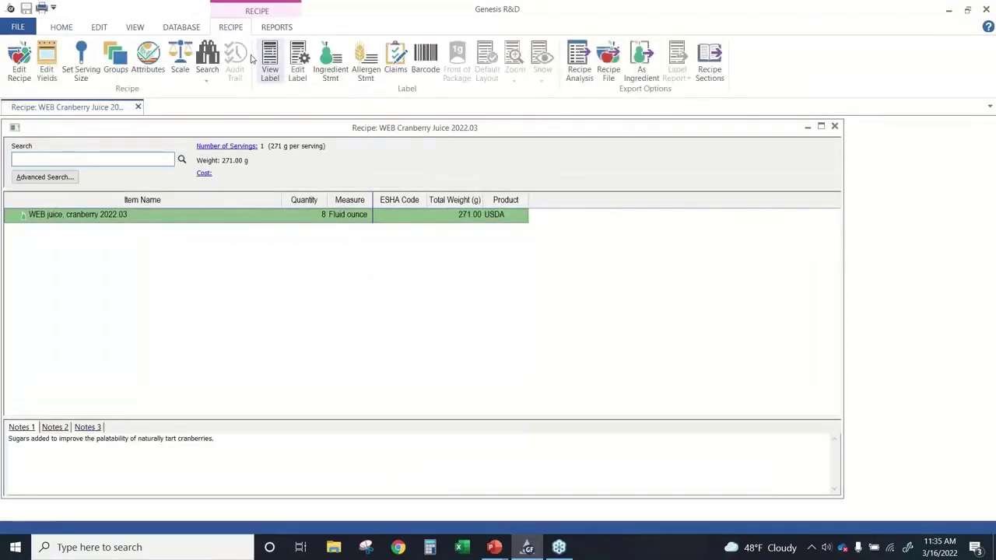
{"action": "left_click", "coordinate": [270, 71]}
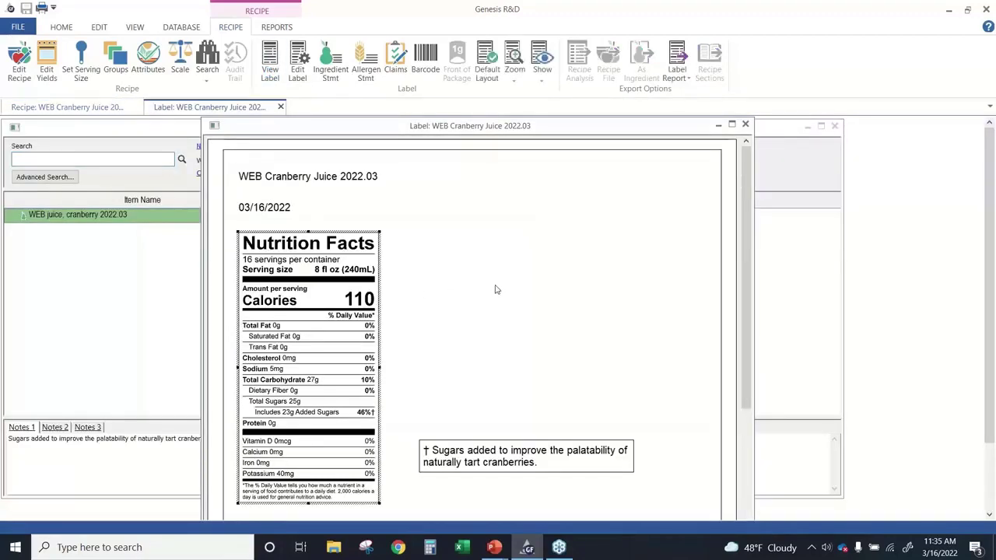
{"action": "left_click", "coordinate": [493, 289]}
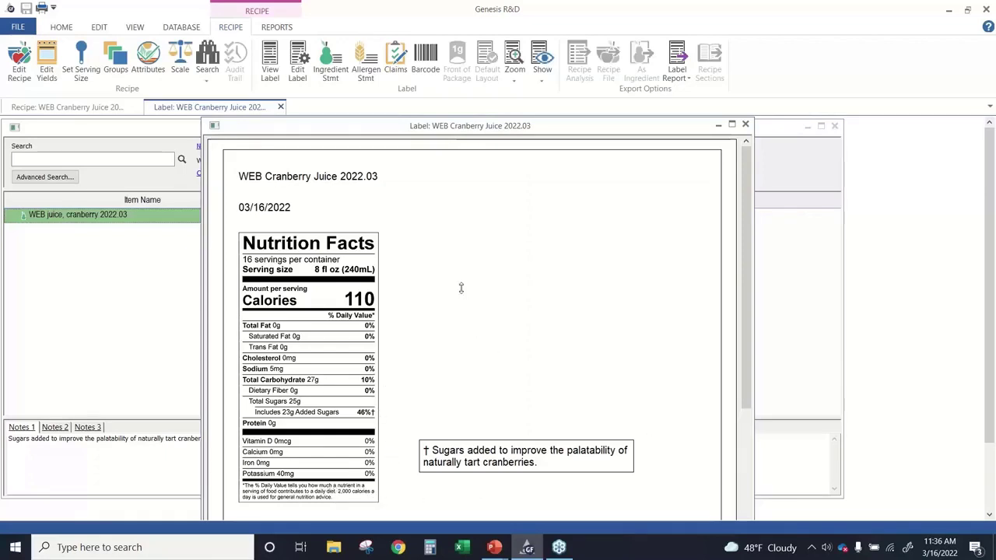
Step: Examine the palatability symbol option and its statement text in the cranberry juice label's format options, keeping the settings as they are
{"action": "left_click", "coordinate": [298, 61]}
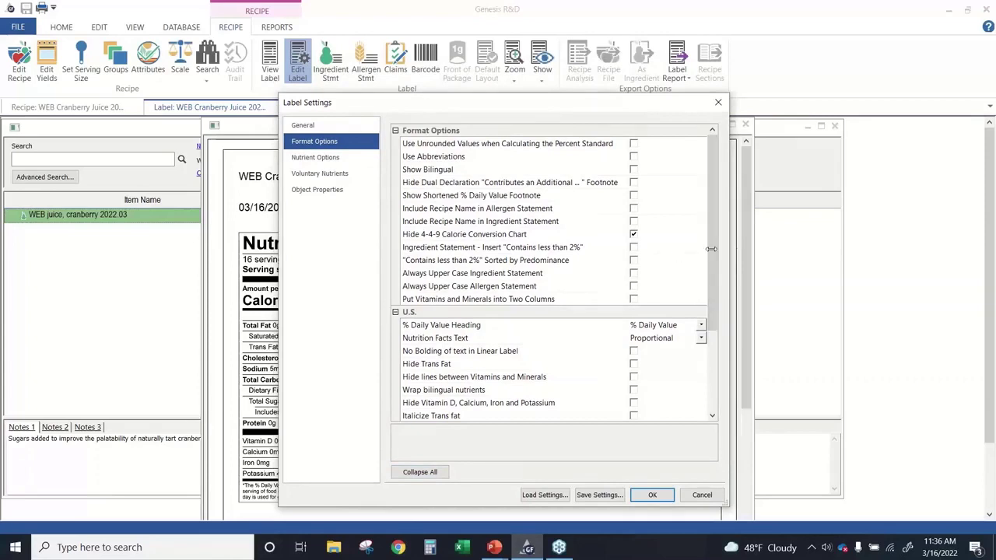
{"action": "scroll", "coordinate": [715, 247], "scroll_direction": "down", "scroll_amount": 3}
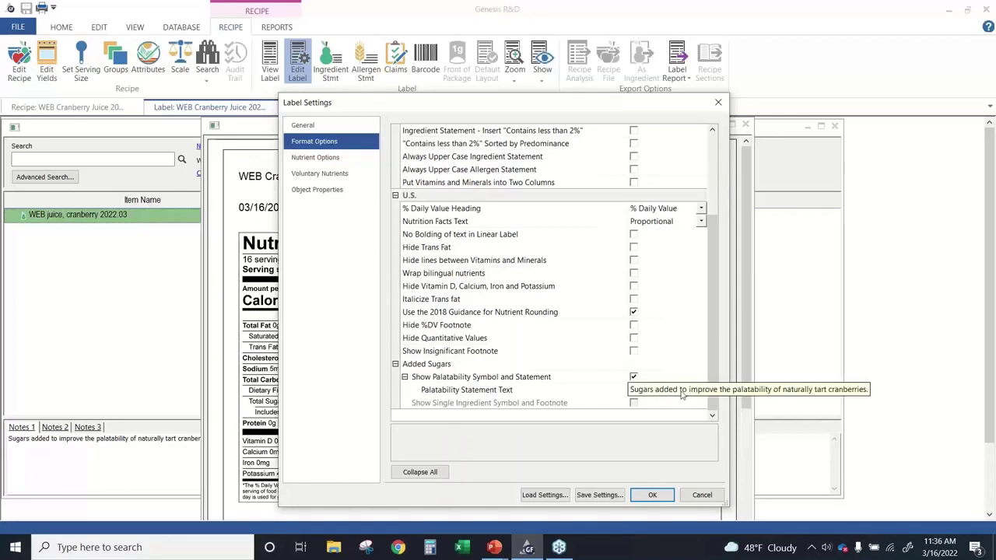
{"action": "left_click", "coordinate": [588, 392]}
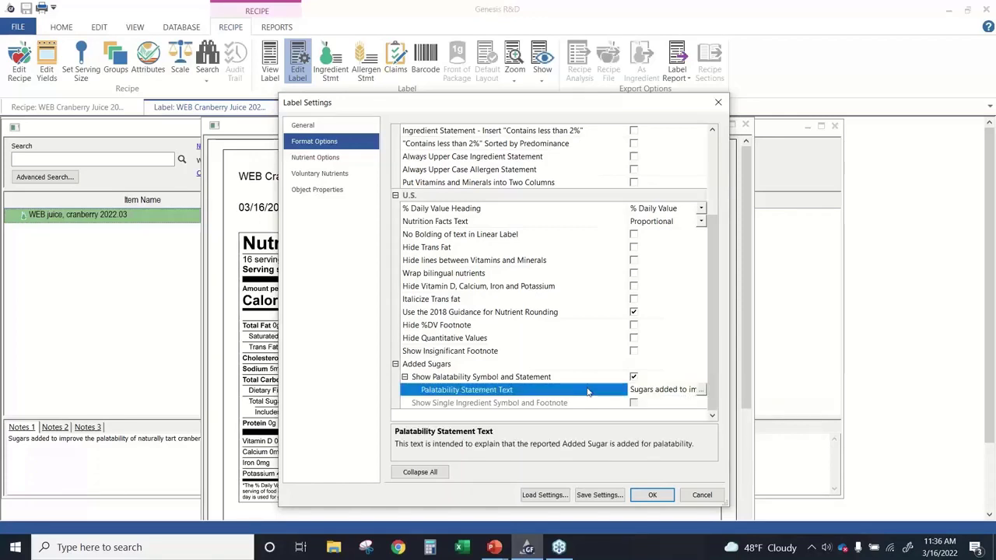
{"action": "left_click", "coordinate": [701, 391]}
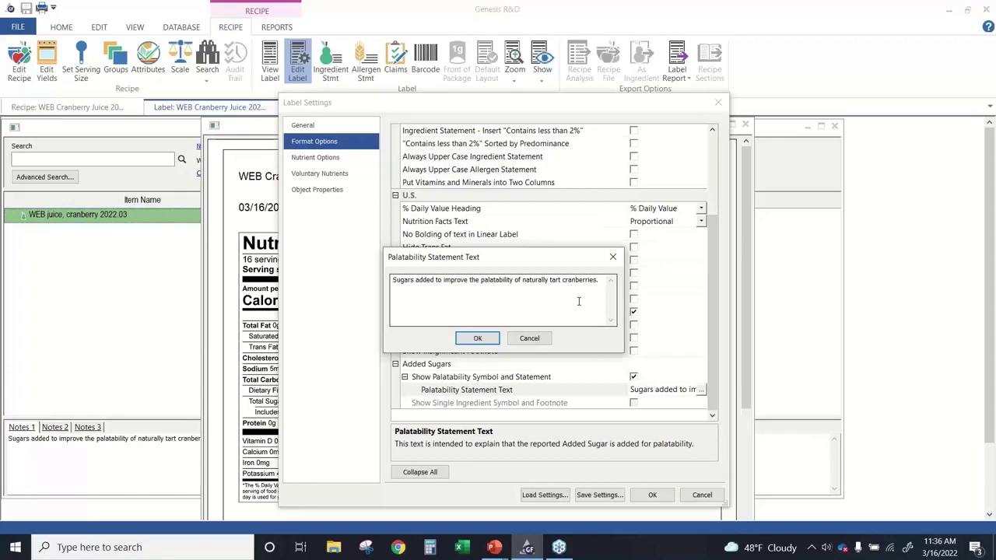
{"action": "key", "text": "XF86AudioLowerVolume"}
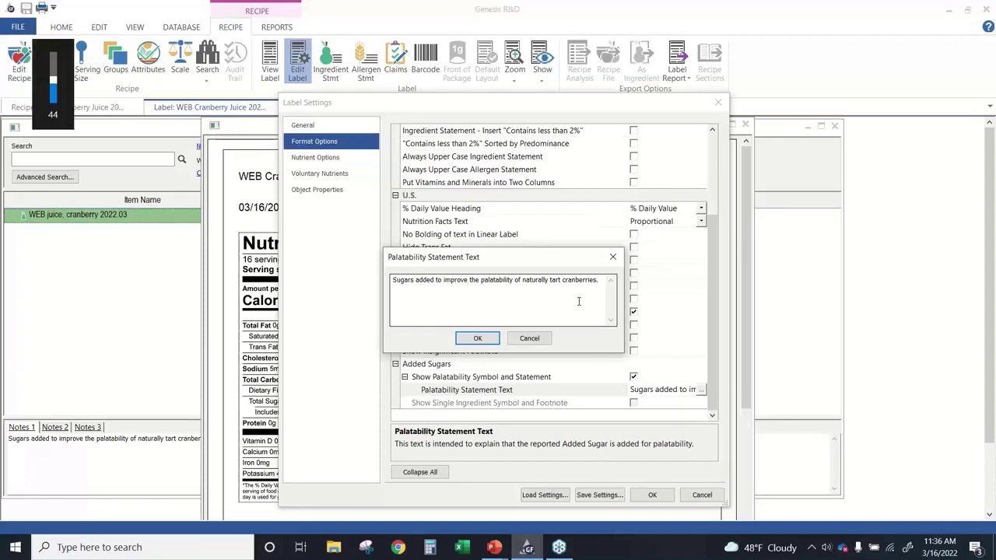
{"action": "left_click", "coordinate": [529, 338]}
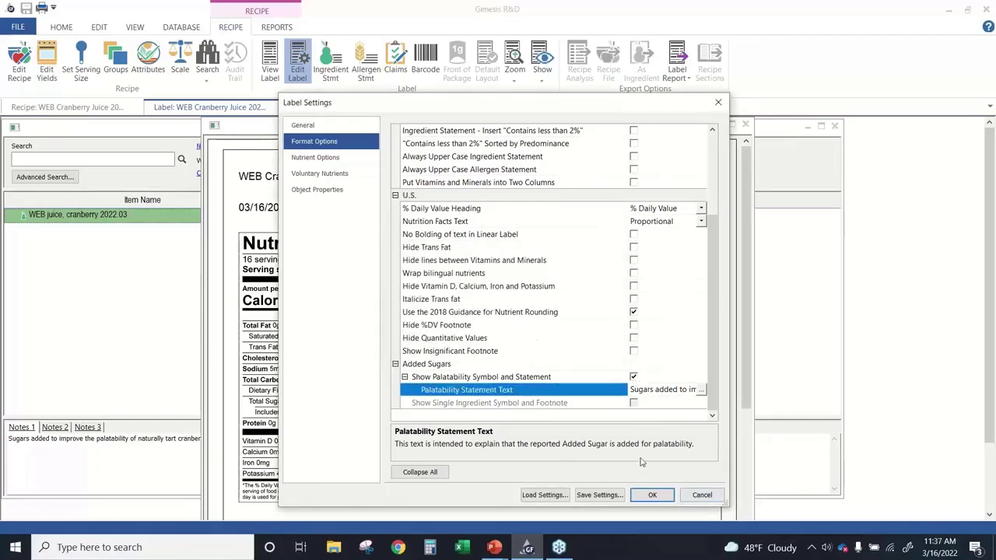
{"action": "left_click", "coordinate": [650, 494]}
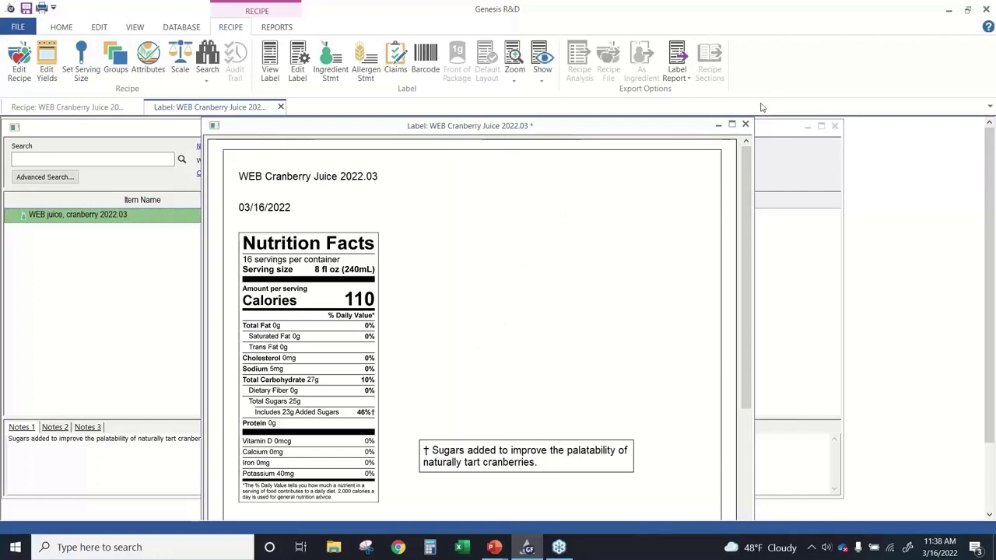
Step: Close the cranberry juice label and examine the files attached to the WEB Cranberry Juice 2022.03 recipe
{"action": "left_click", "coordinate": [745, 125]}
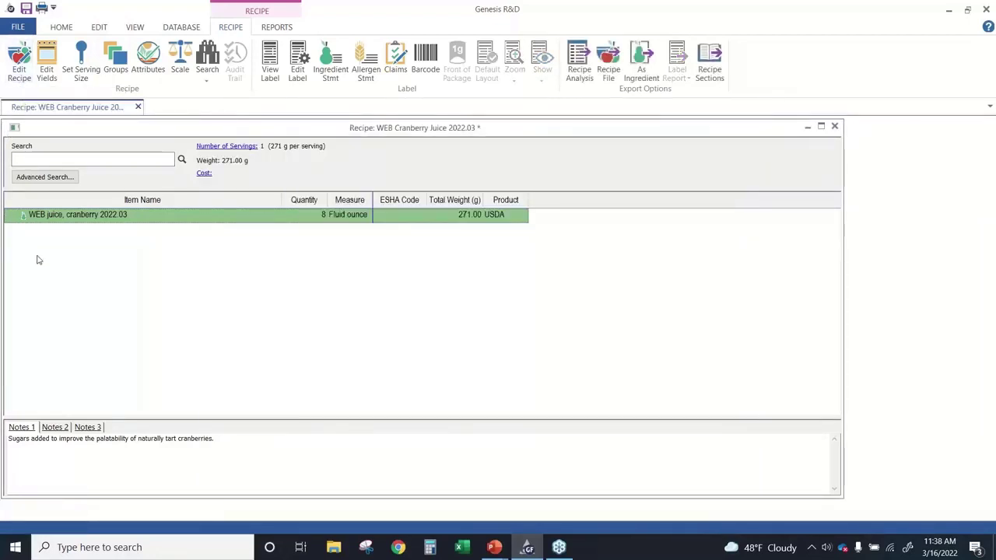
{"action": "left_click", "coordinate": [20, 74]}
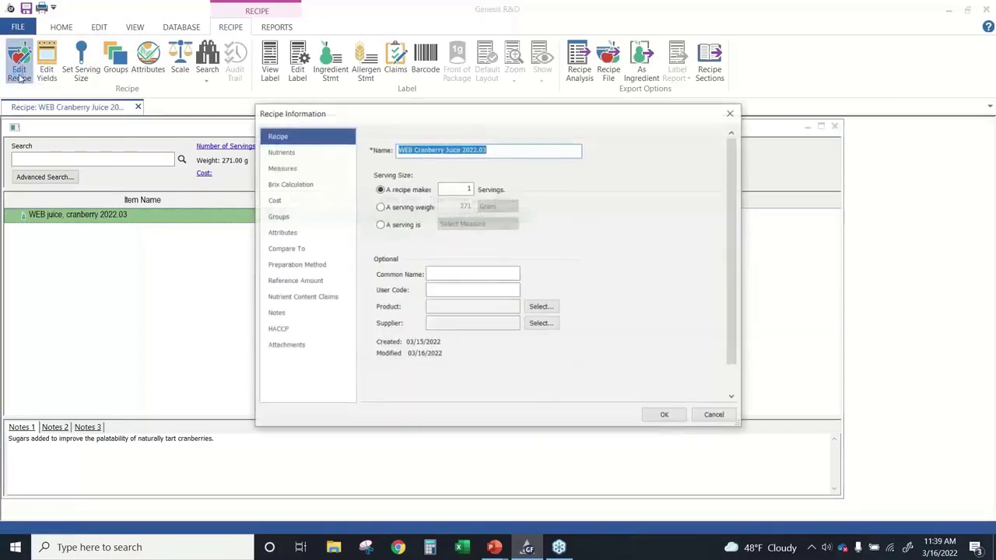
{"action": "left_click", "coordinate": [276, 347]}
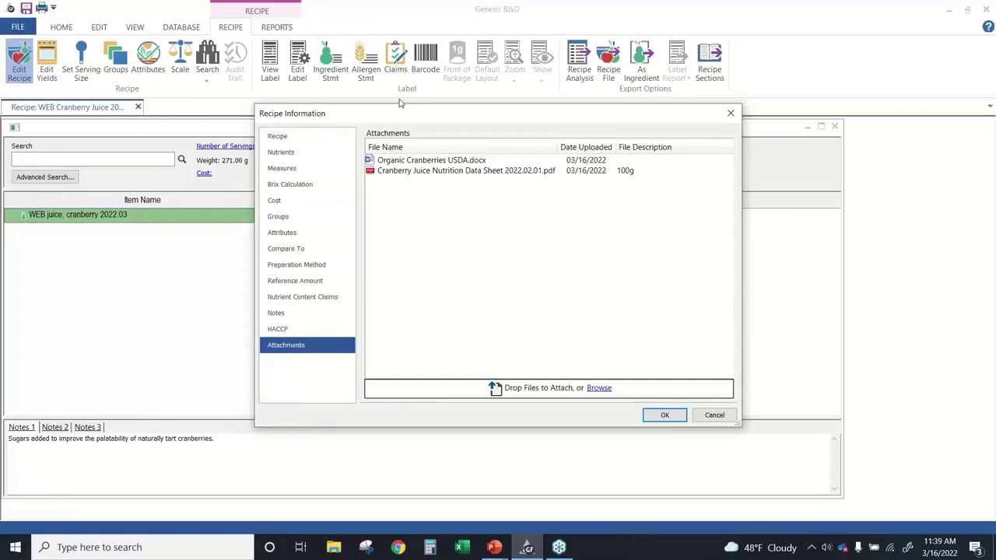
{"action": "left_click_drag", "start_coordinate": [401, 114], "coordinate": [179, 123]}
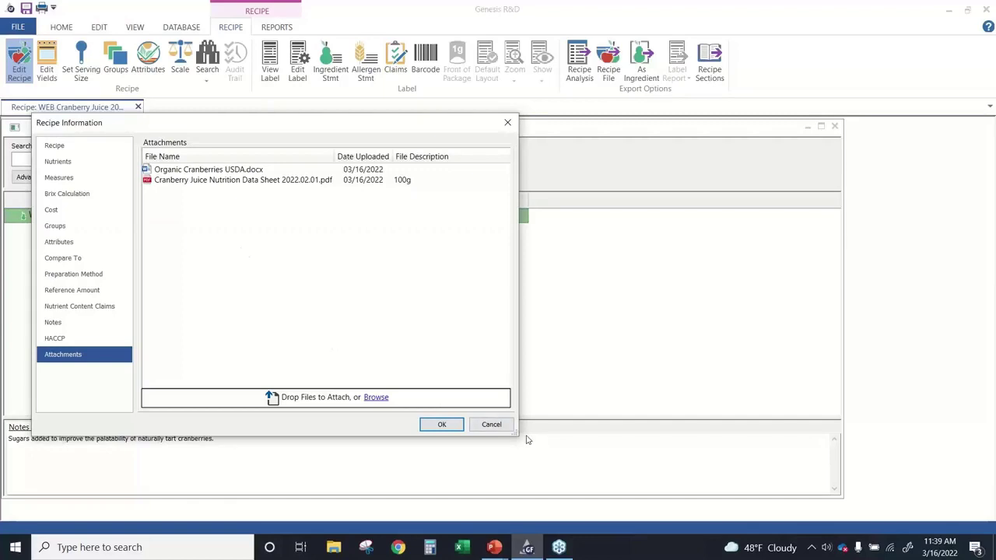
Step: Leave the recipe information without saving changes and switch to the PowerPoint slide show
{"action": "left_click", "coordinate": [489, 425]}
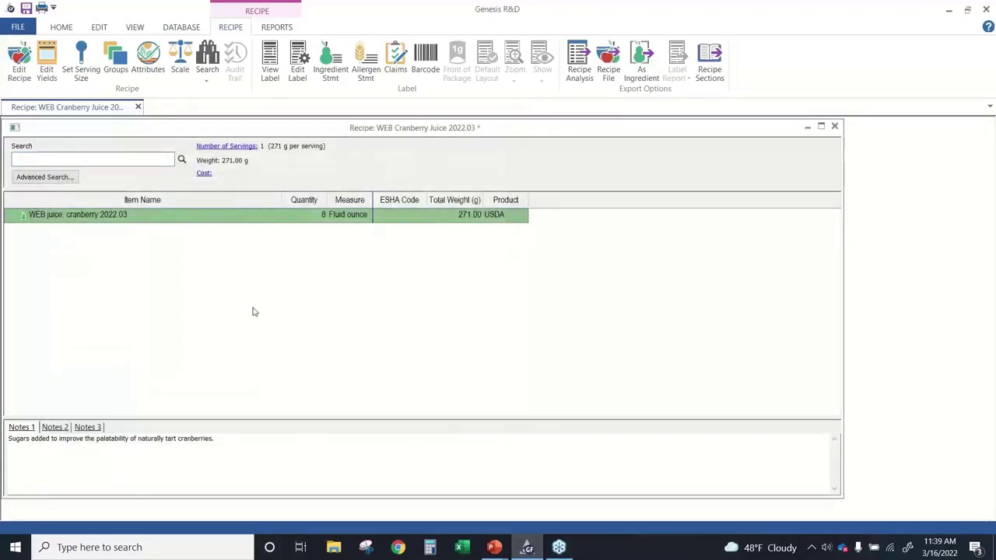
{"action": "key", "text": "alt+Tab"}
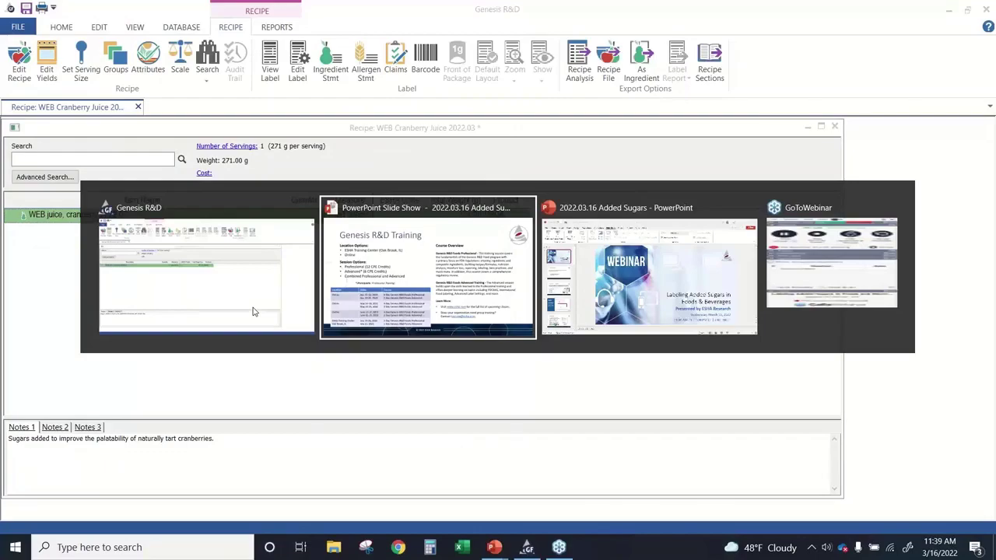